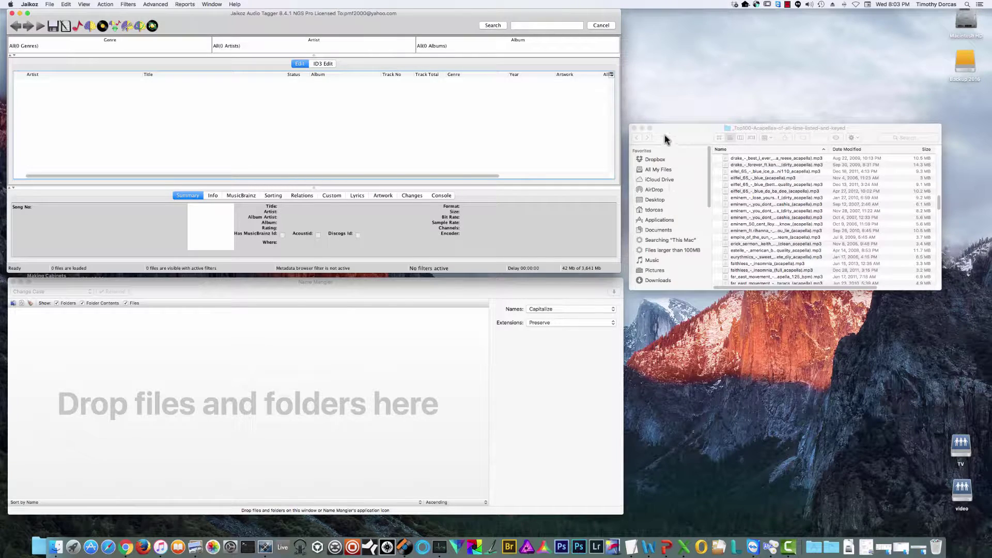
- Select the first nine acapella MP3s in the Top100 Finder folder
scroll(744, 211, "up", 10)
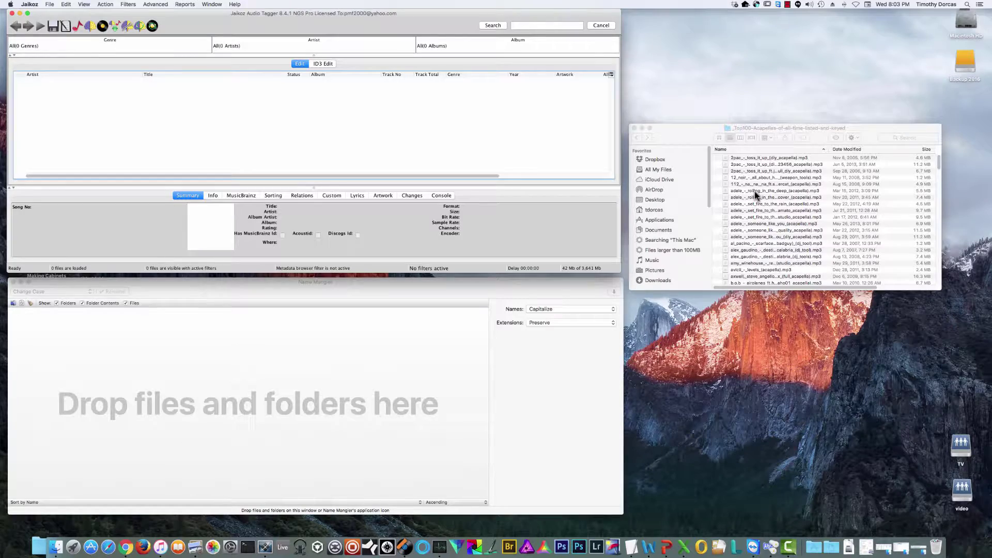
scroll(754, 195, "down", 6)
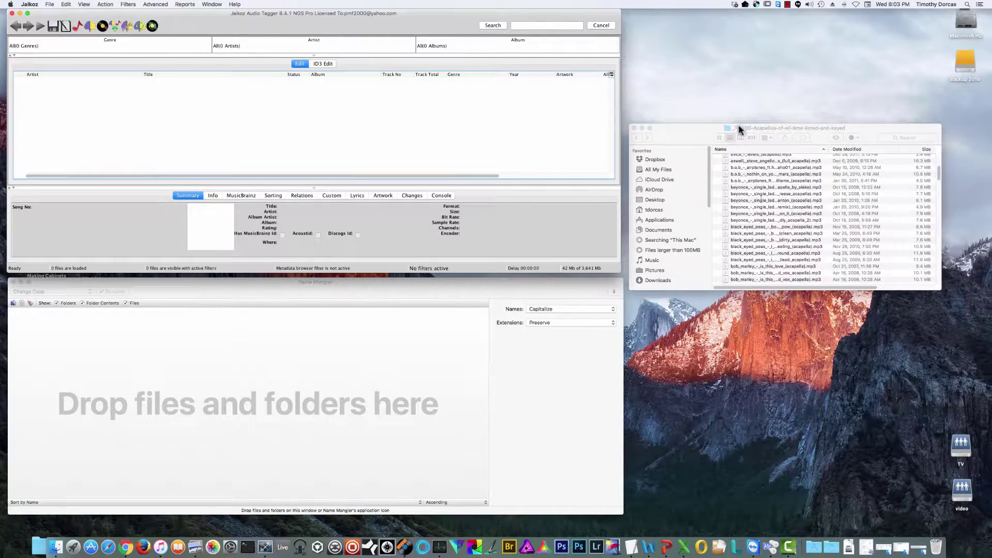
left_click(773, 128)
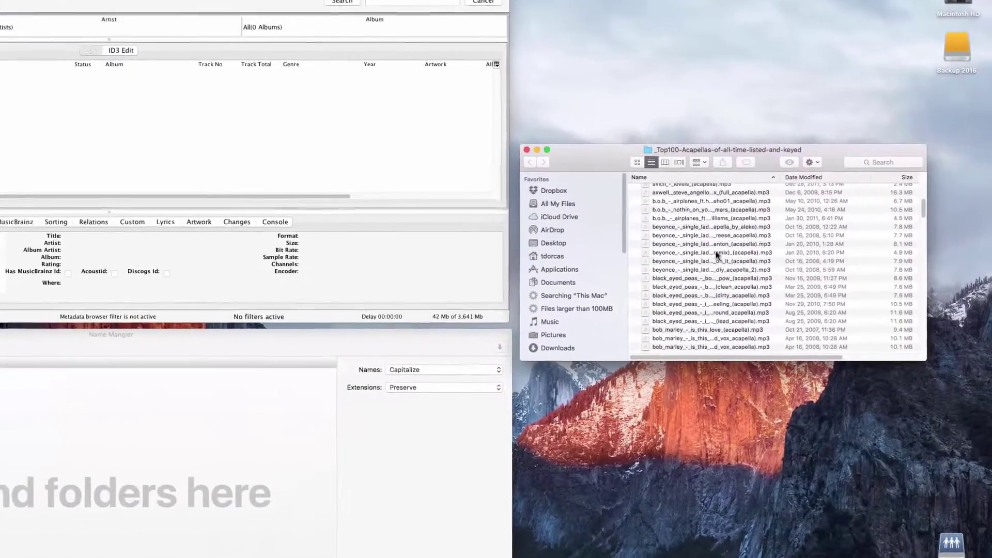
scroll(716, 255, "down", 2)
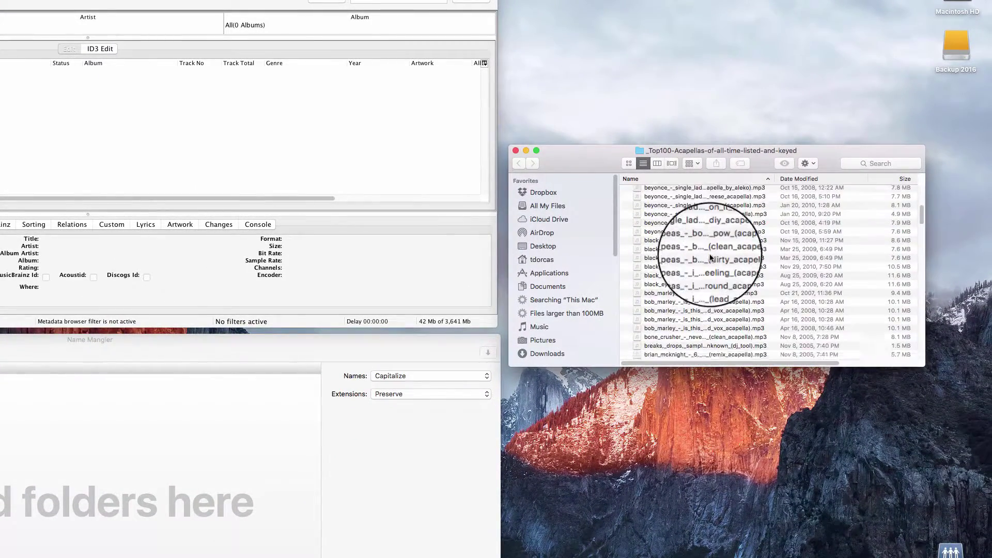
scroll(710, 257, "down", 15)
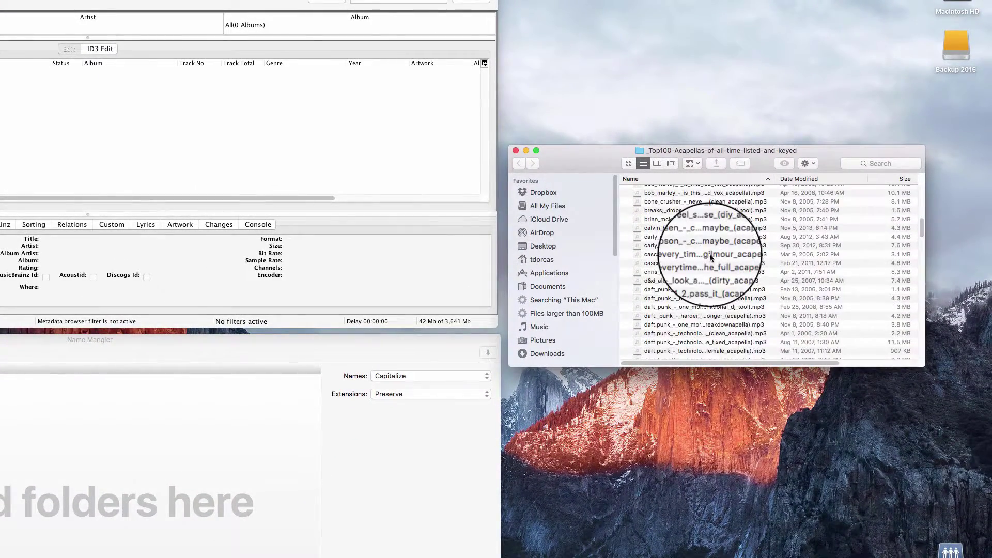
scroll(710, 257, "down", 10)
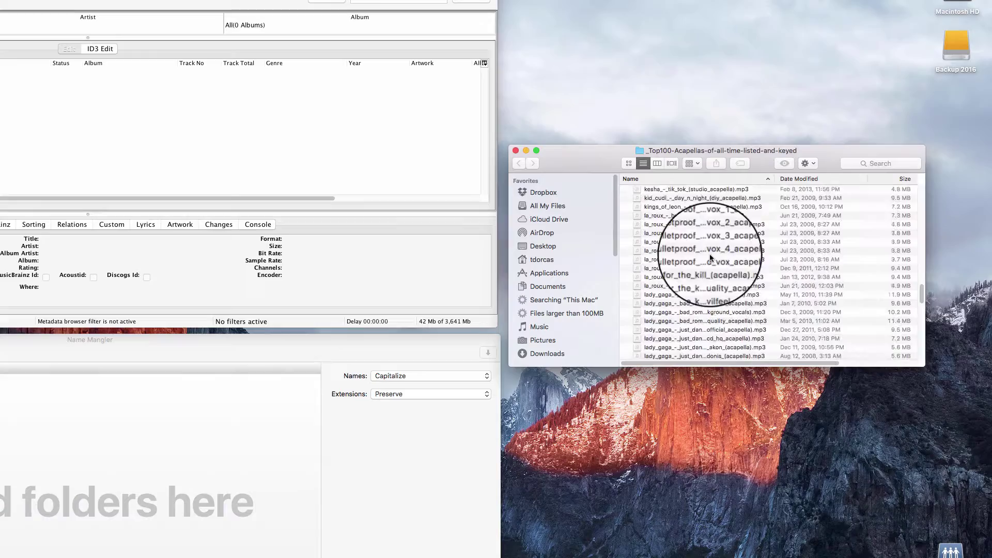
scroll(710, 257, "up", 8)
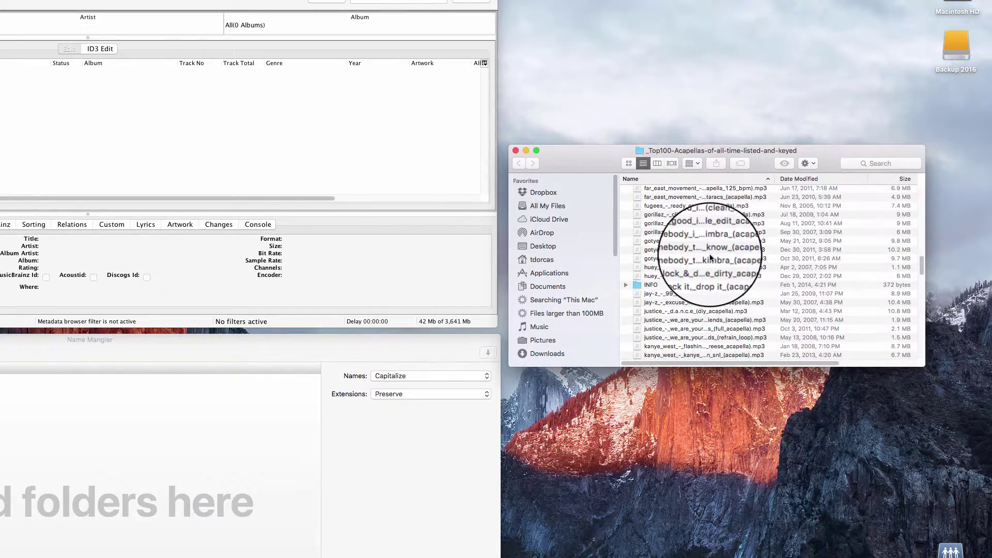
scroll(710, 257, "up", 15)
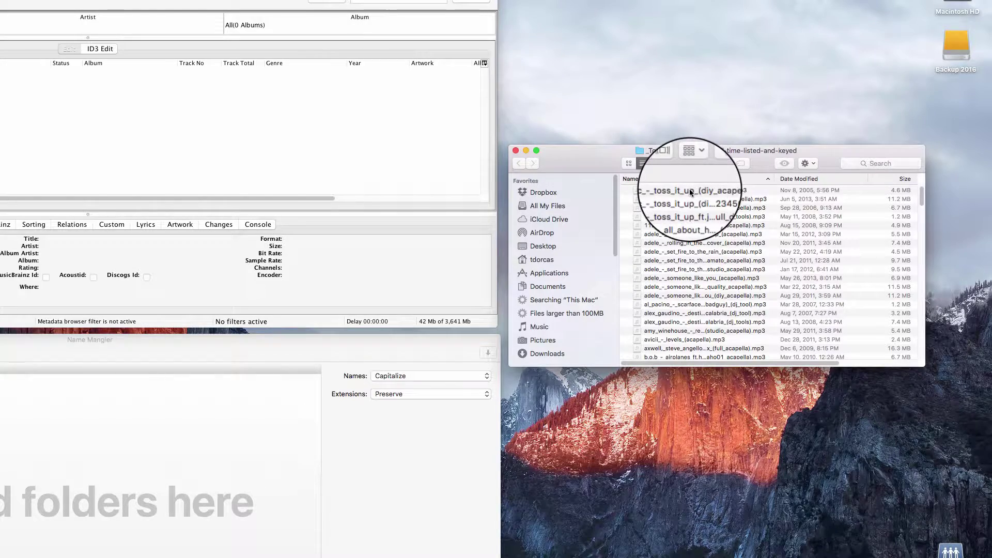
left_click(690, 191)
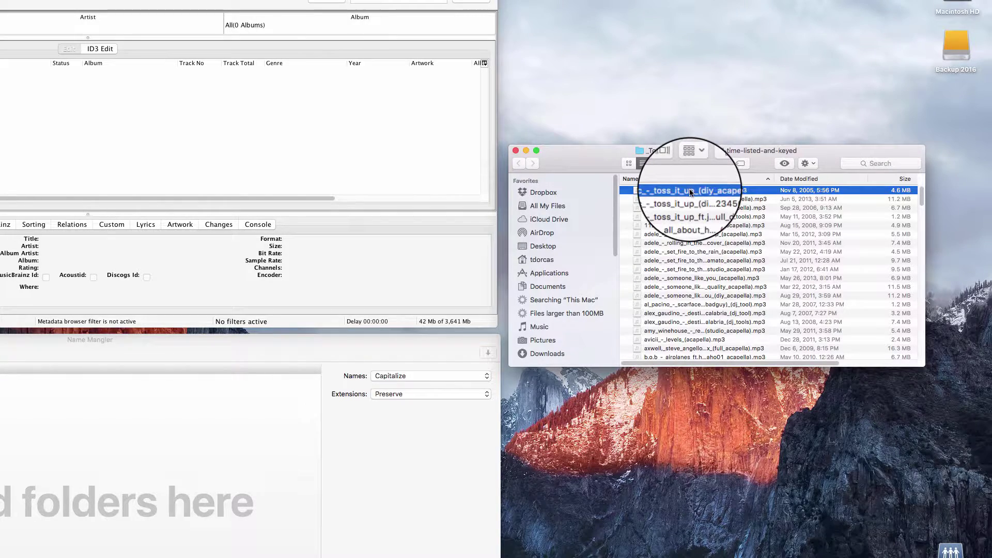
left_click(676, 261, "shift")
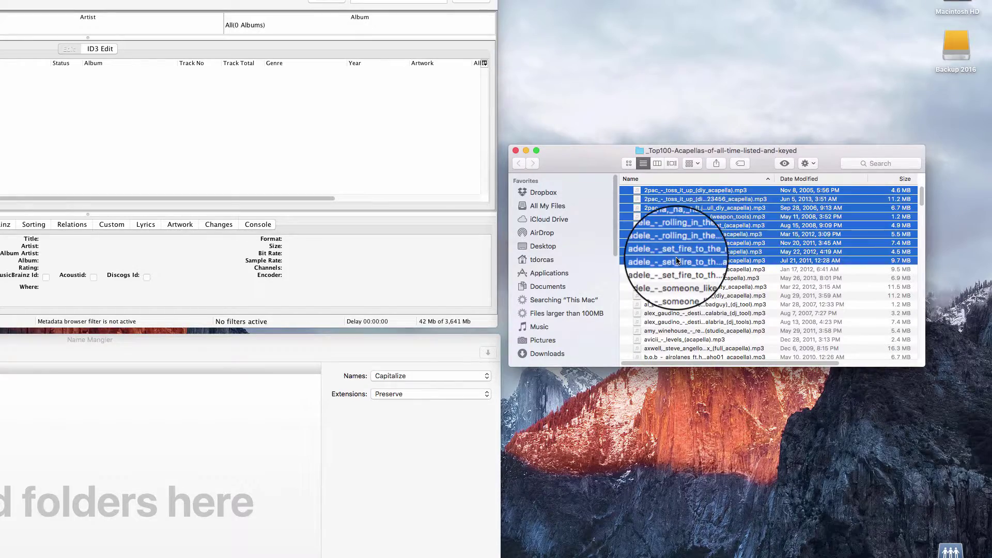
- Drop the nine selected MP3s onto Jaikoz's track list
left_click_drag(667, 214, 16, 152)
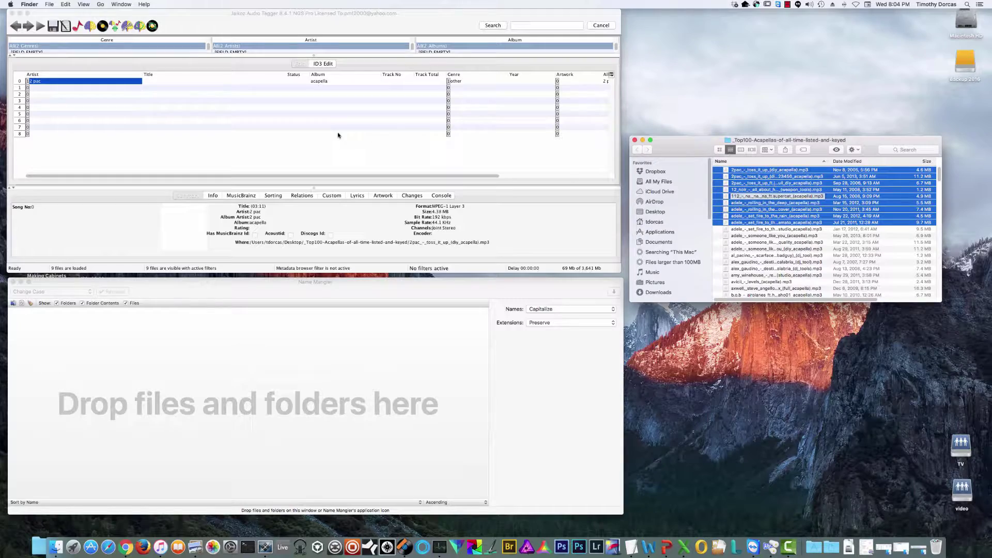
- Close all loaded files in Jaikoz and drag the nine selected MP3s back in
left_click(54, 77)
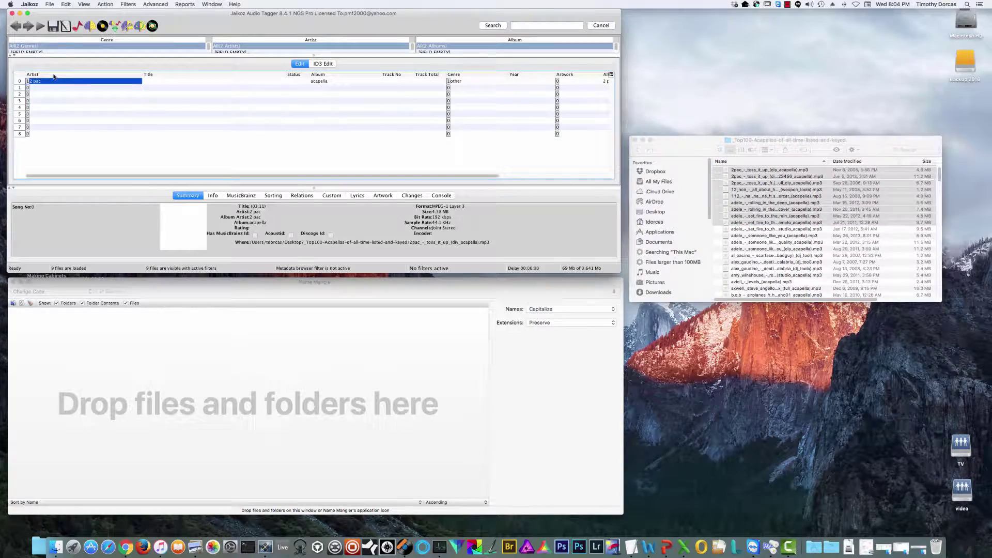
left_click(47, 4)
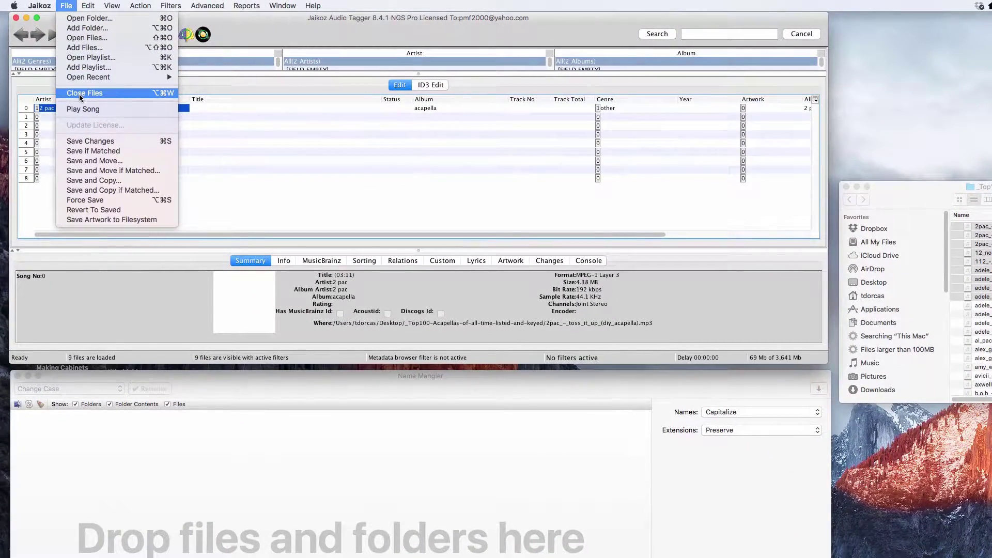
left_click(79, 94)
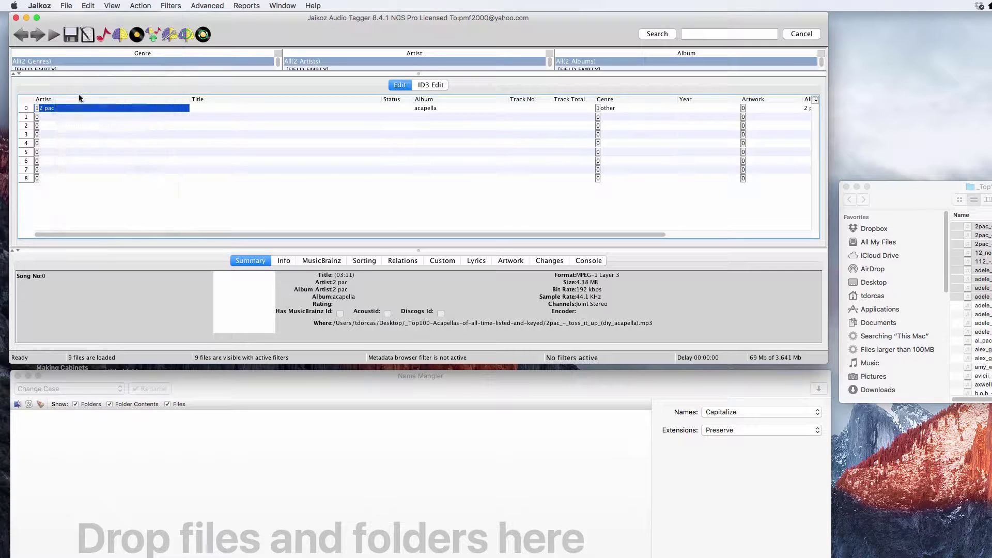
left_click(987, 254)
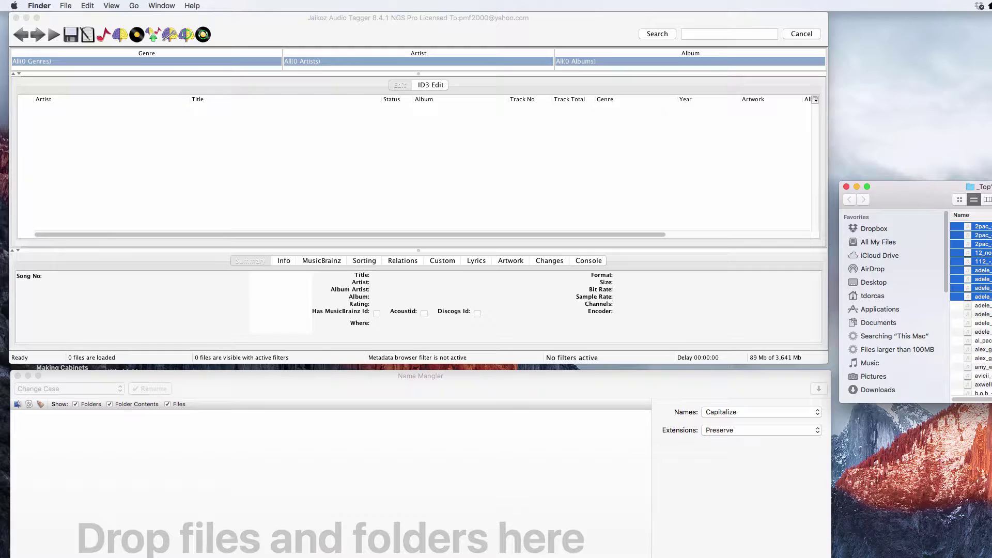
left_click_drag(972, 230, 394, 150)
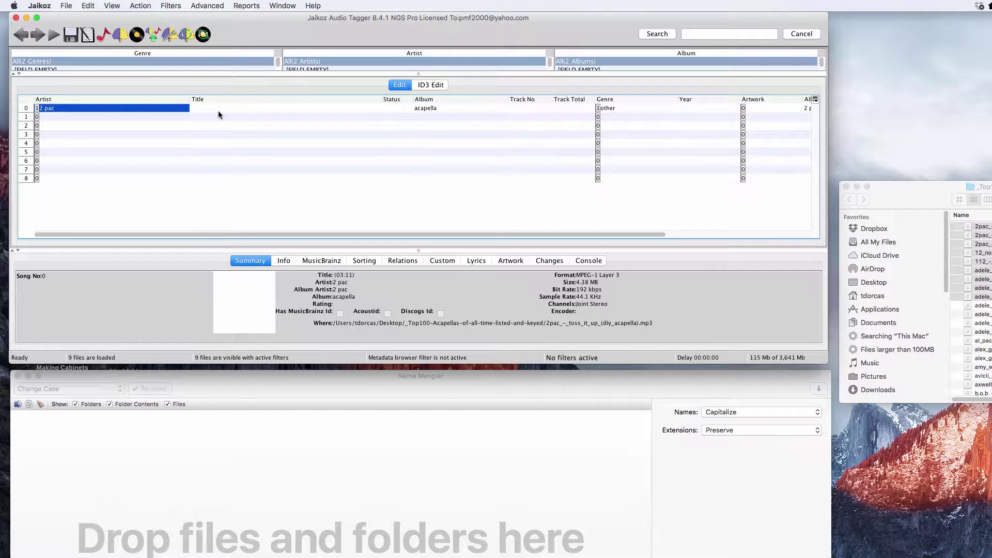
- Browse the Filters and Action > File and Folder Correct menus without changing anything
left_click(167, 3)
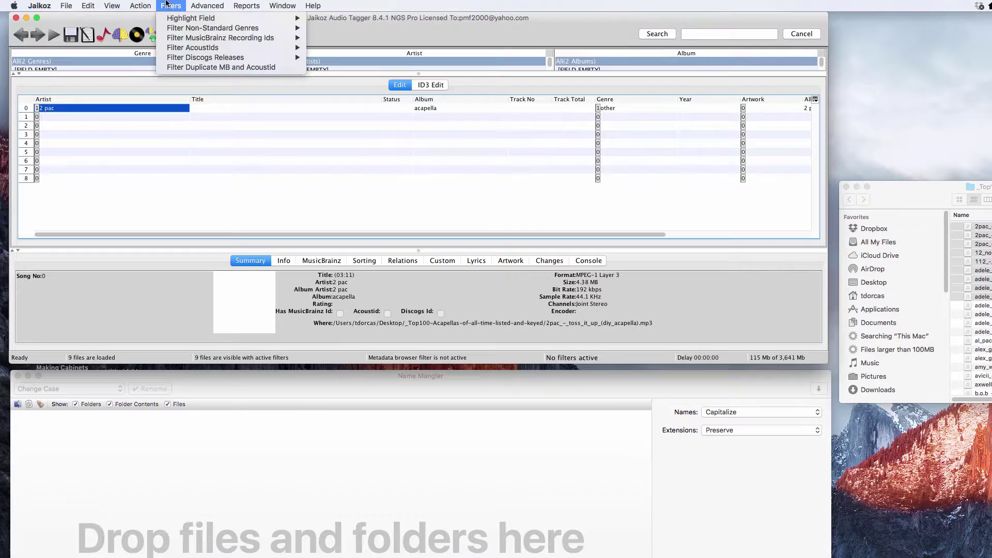
mouse_move(179, 26)
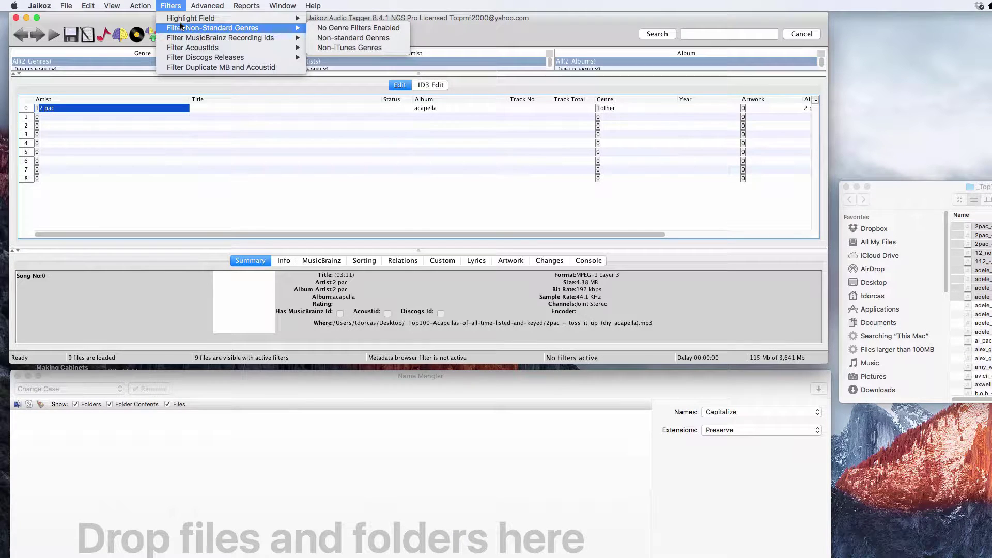
mouse_move(149, 6)
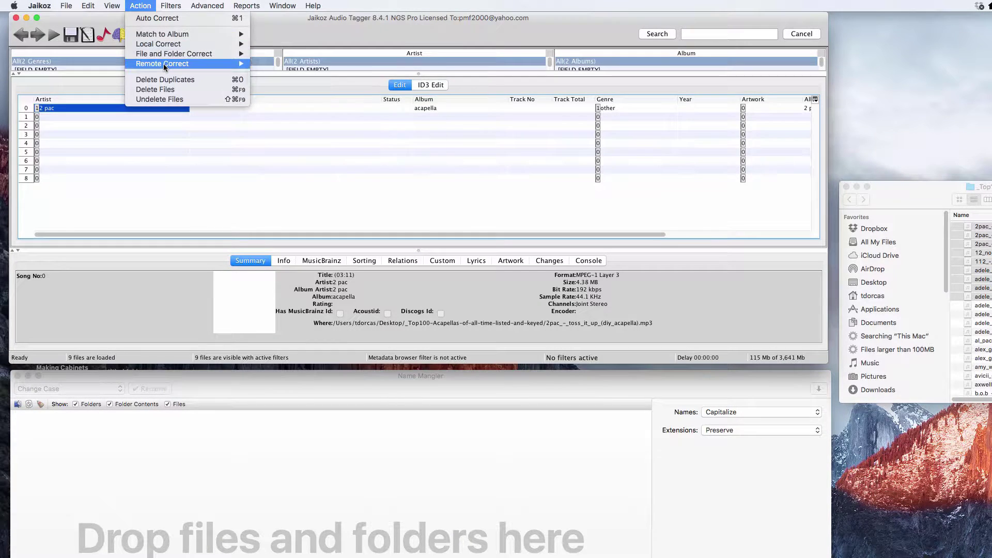
mouse_move(165, 54)
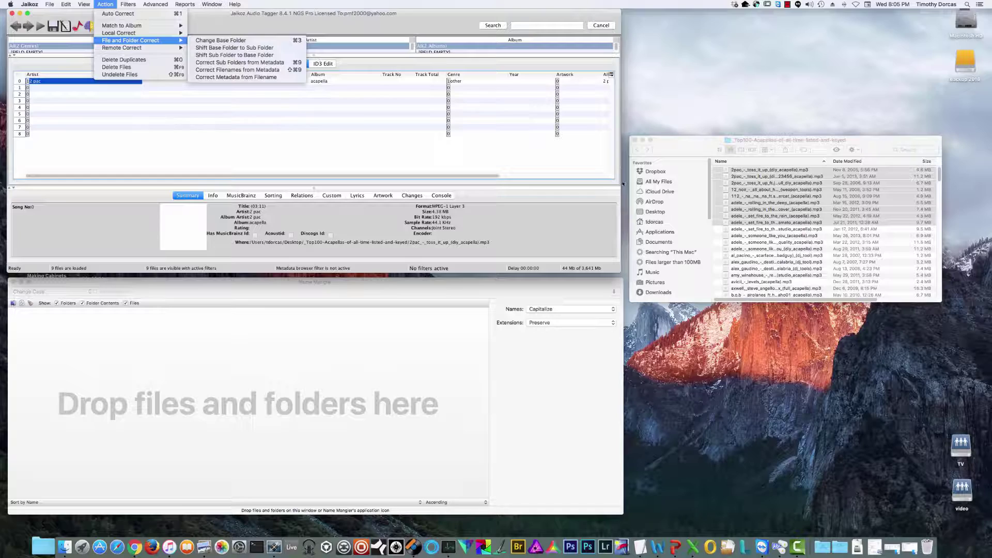
- Select every acapella file in the Finder folder and drop them into Name Mangler
left_click(739, 172)
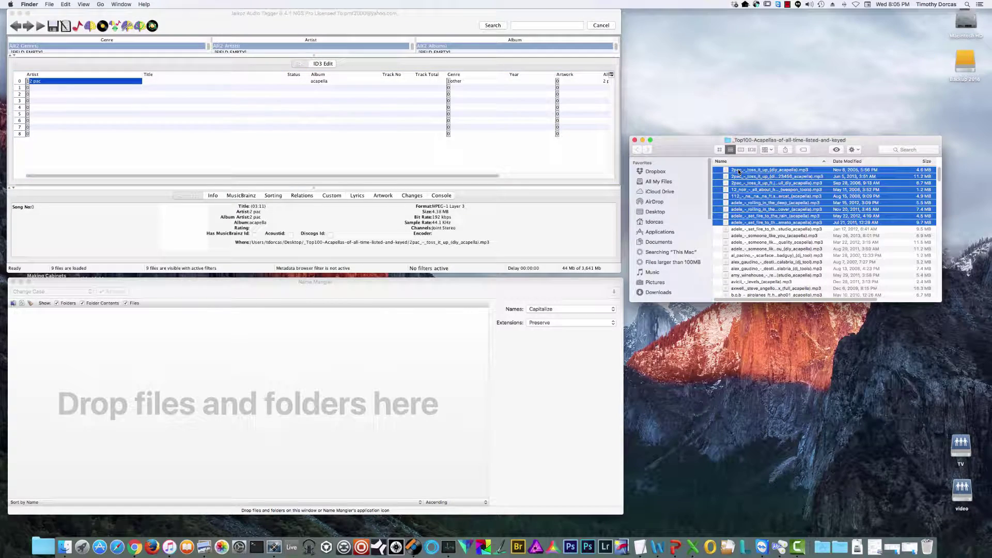
left_click(767, 172)
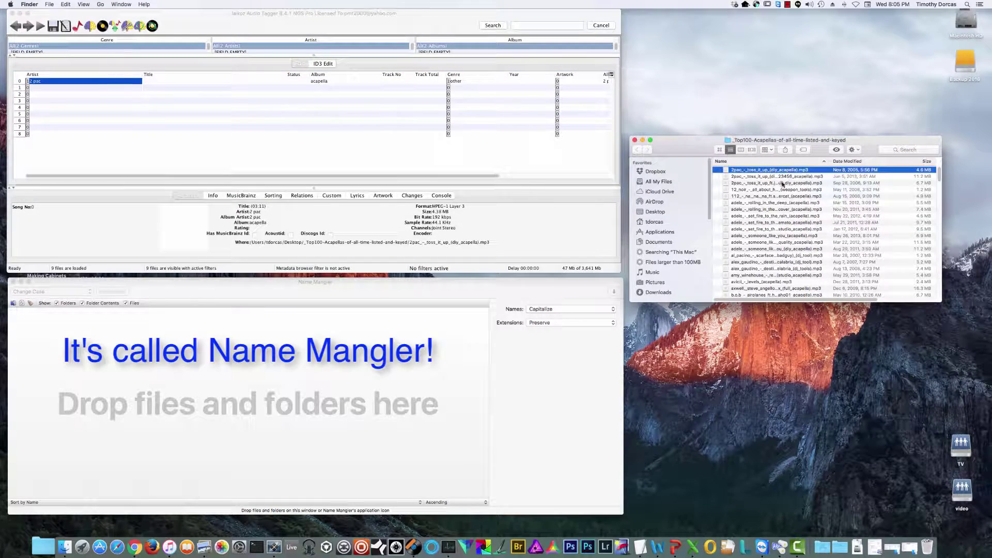
left_click_drag(939, 174, 938, 303)
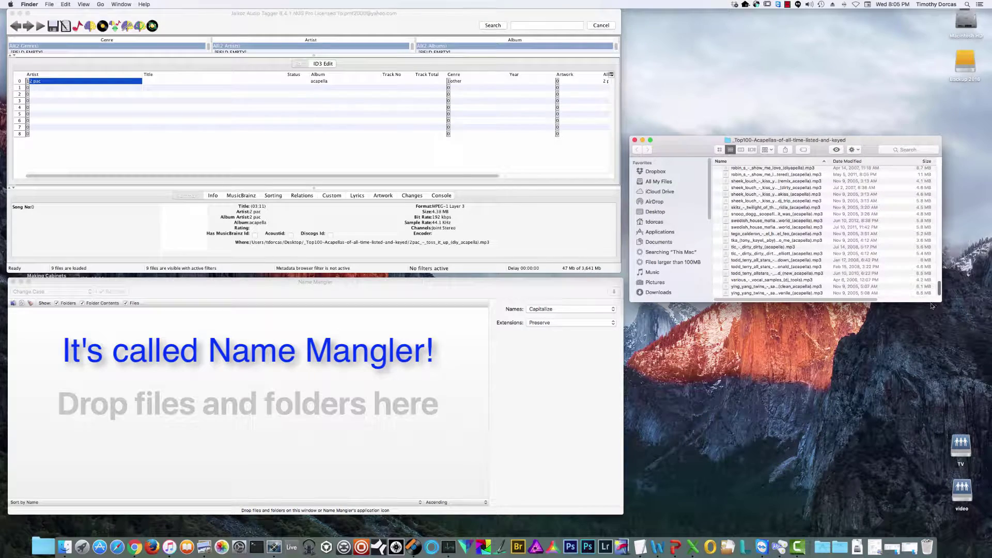
left_click(789, 293, "shift")
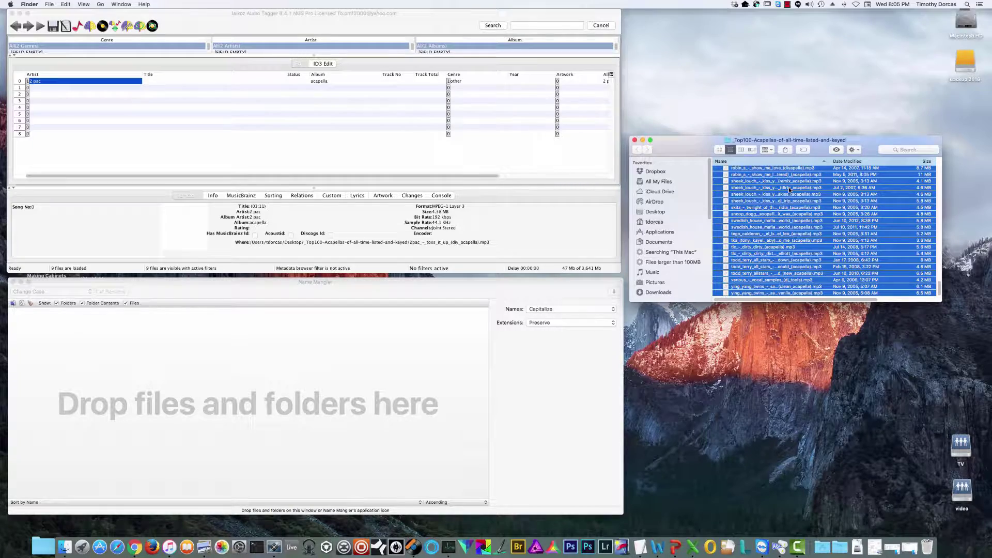
left_click_drag(778, 212, 297, 395)
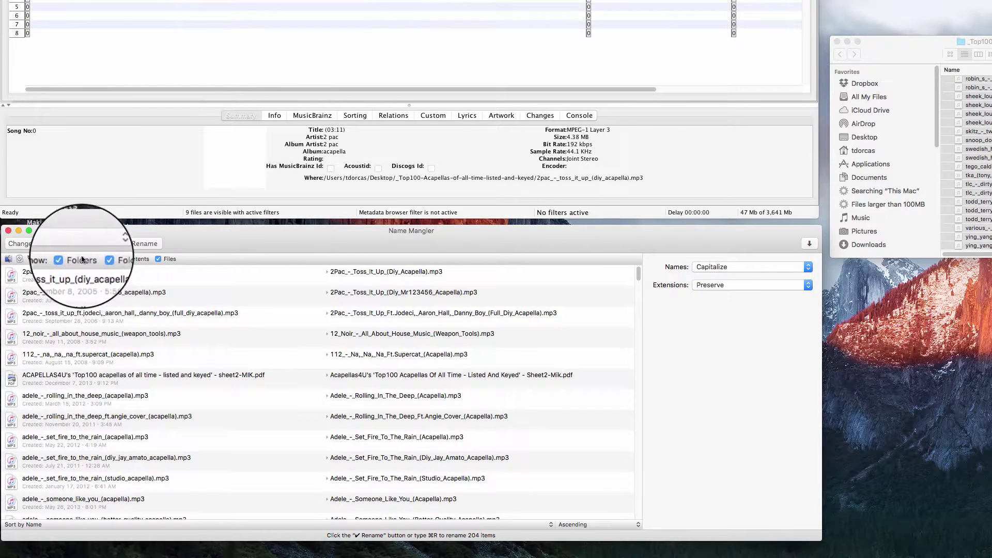
- Use Find and Replace to swap every _ for a space and rename all files
left_click(53, 245)
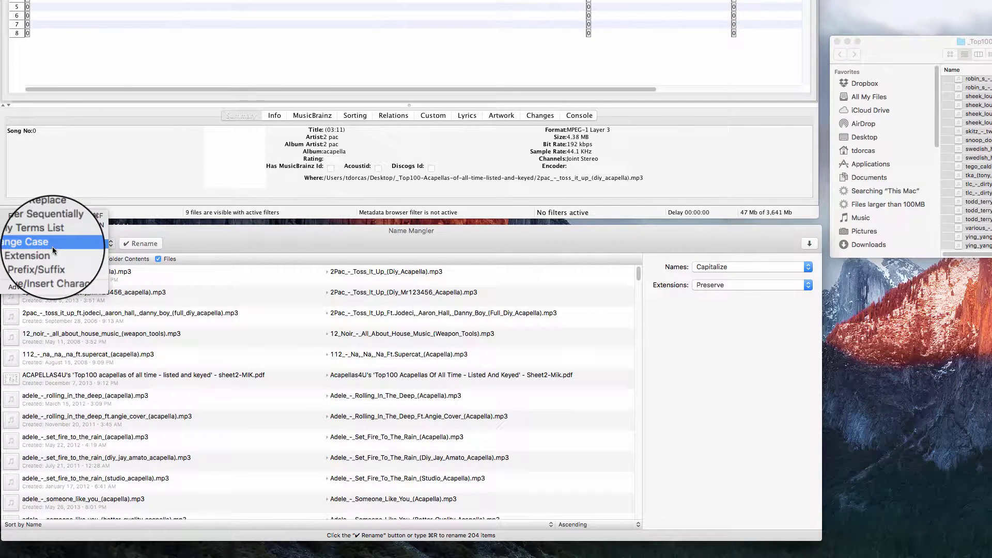
left_click(54, 215)
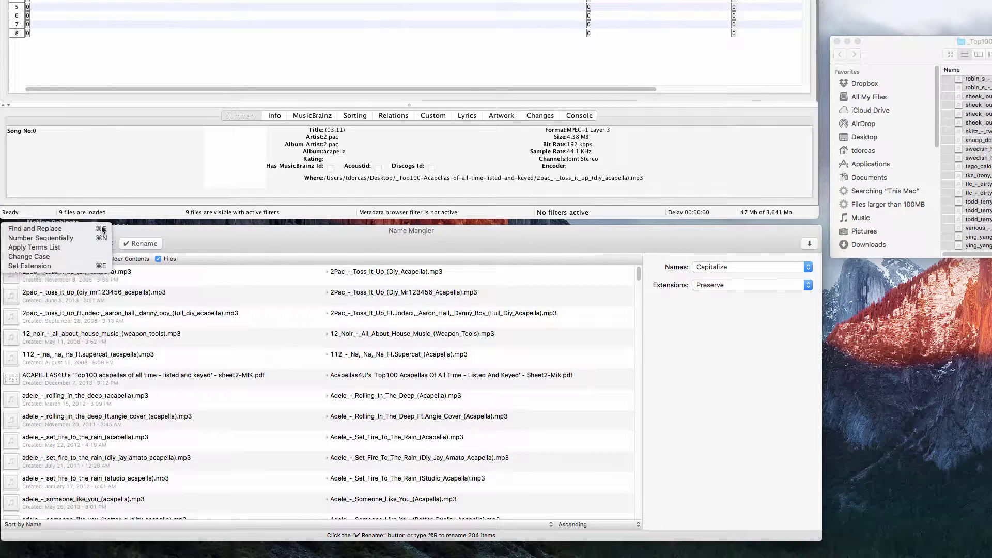
left_click(698, 267)
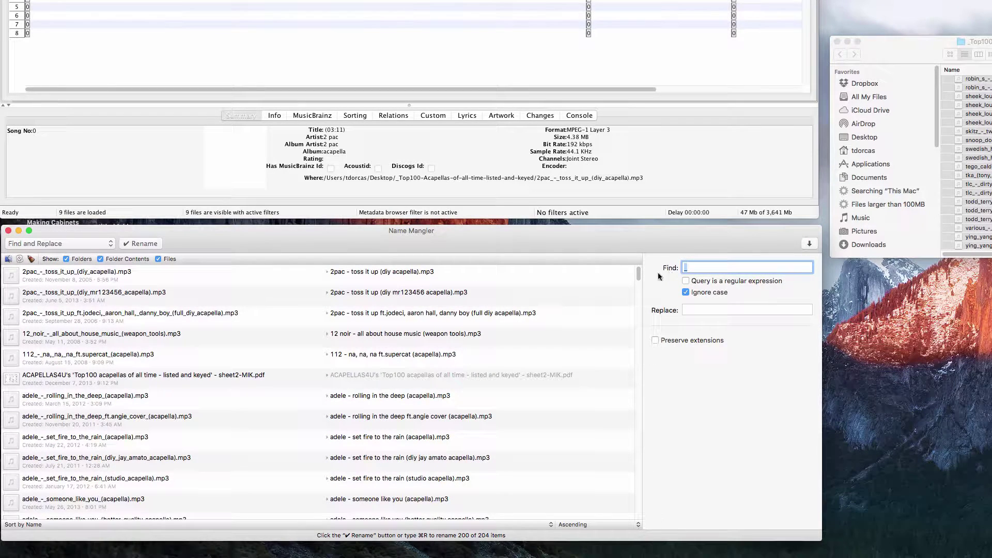
left_click(683, 310)
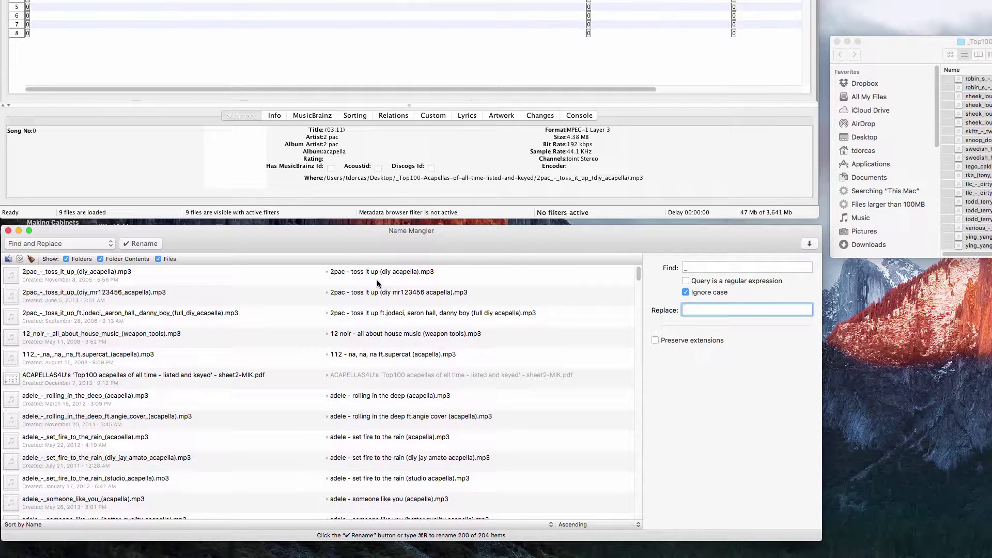
left_click(141, 243)
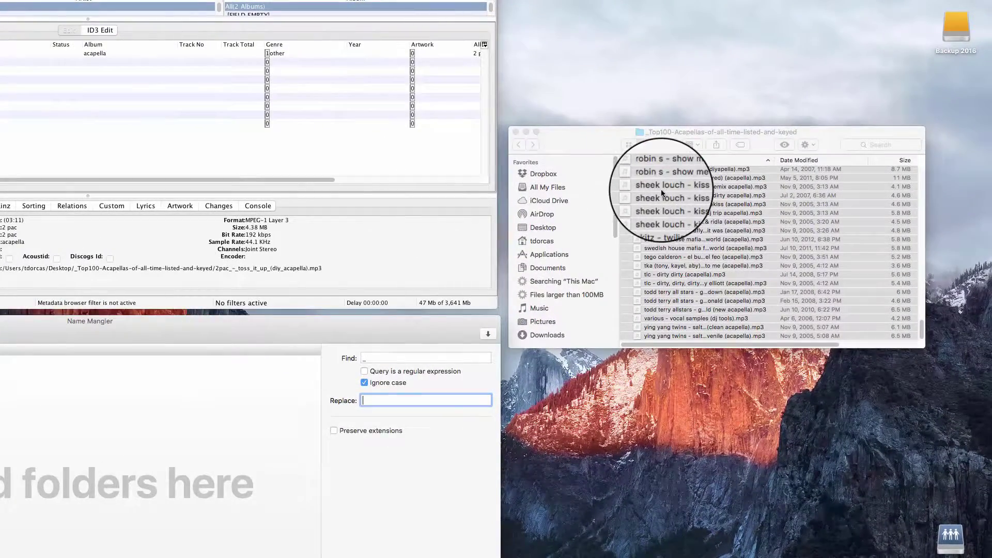
- Select all the renamed files in the Finder folder with Command-A
left_click(661, 193)
key("super+a")
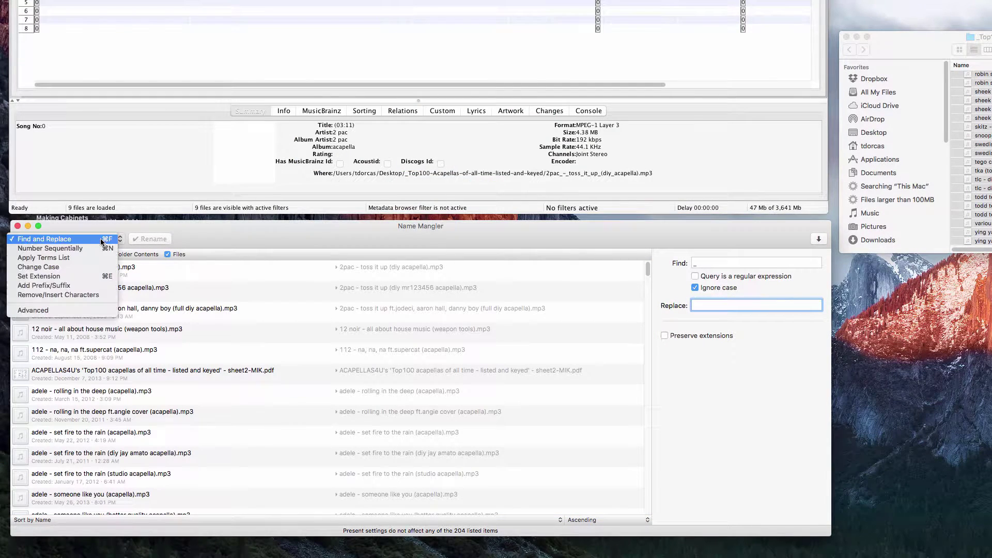
- Rename the files with Change Case: Names Capitalize, Extensions Preserve
left_click(78, 267)
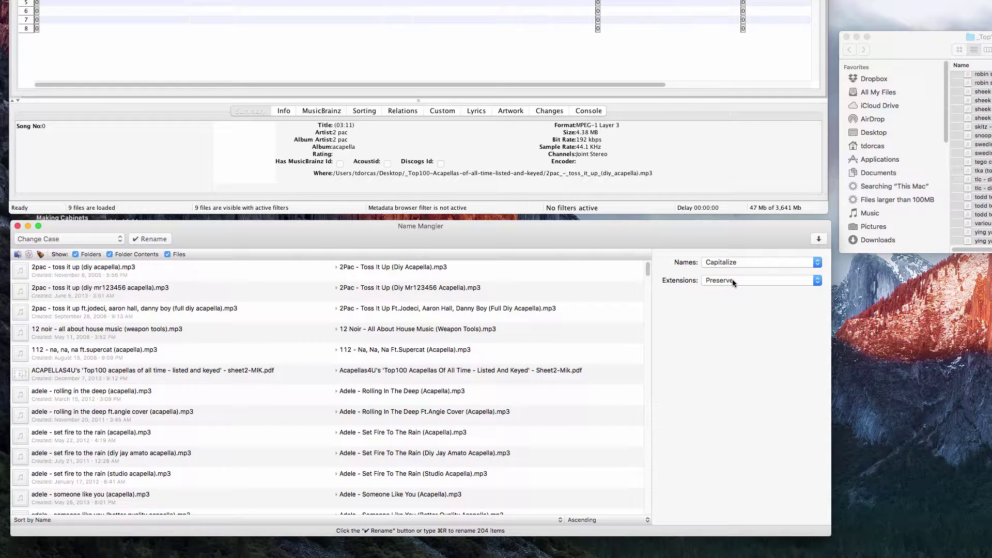
left_click(153, 239)
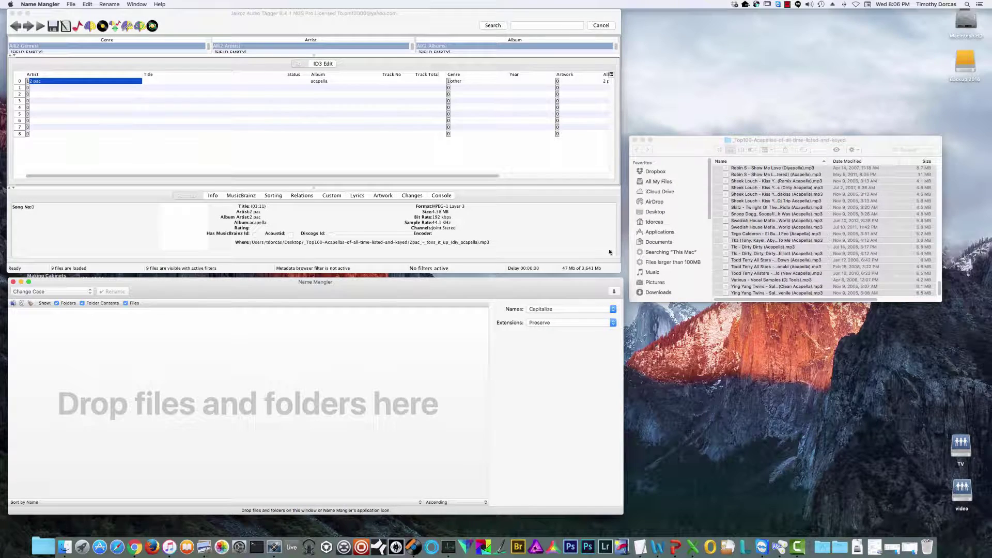
- Close the nine files currently loaded in Jaikoz via File > Close Files
left_click(257, 154)
left_click(50, 4)
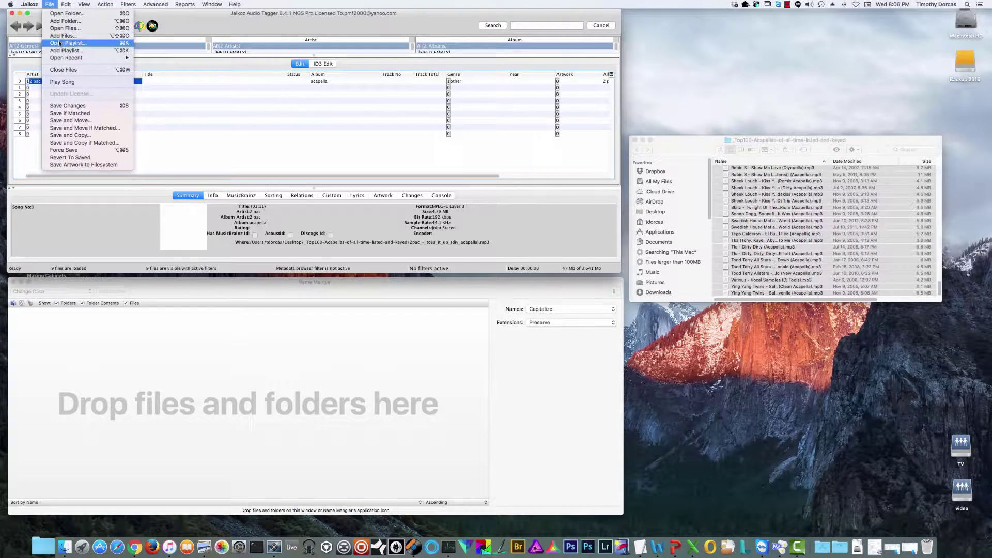
left_click(64, 69)
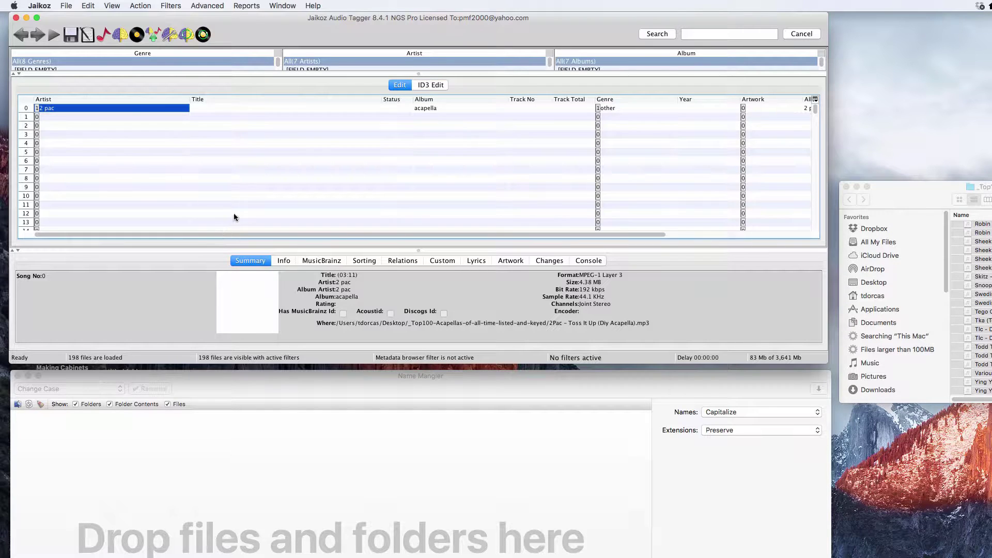
- Open Preferences > File and Folder Correct > Correct Metadata from Filename, mask %artist%-%title%
left_click(39, 6)
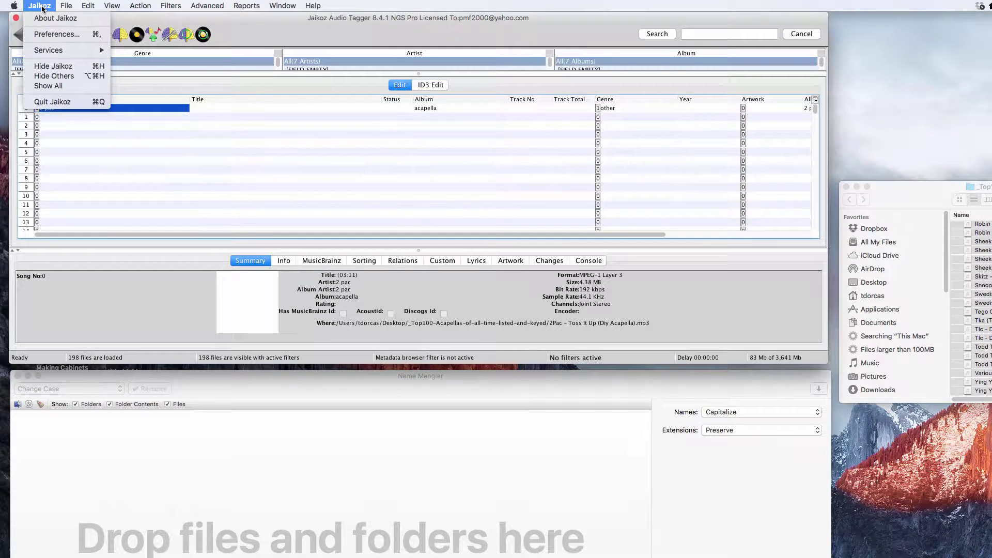
left_click(67, 35)
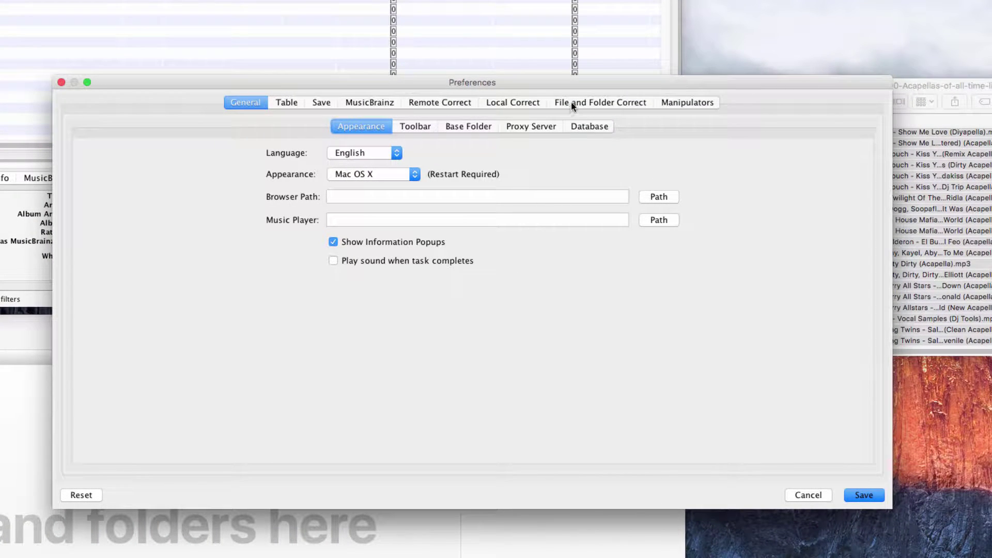
left_click(572, 104)
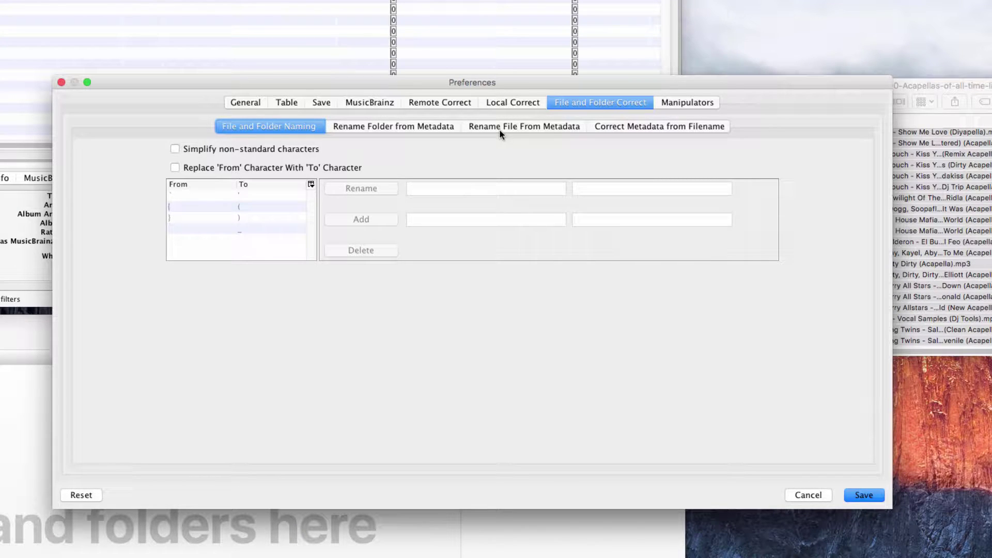
left_click(653, 128)
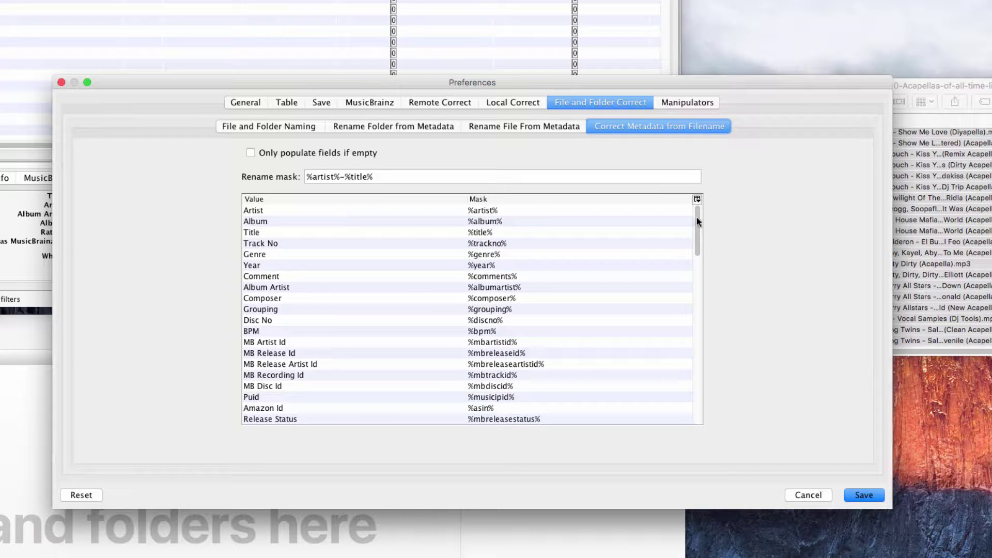
left_click_drag(696, 217, 711, 370)
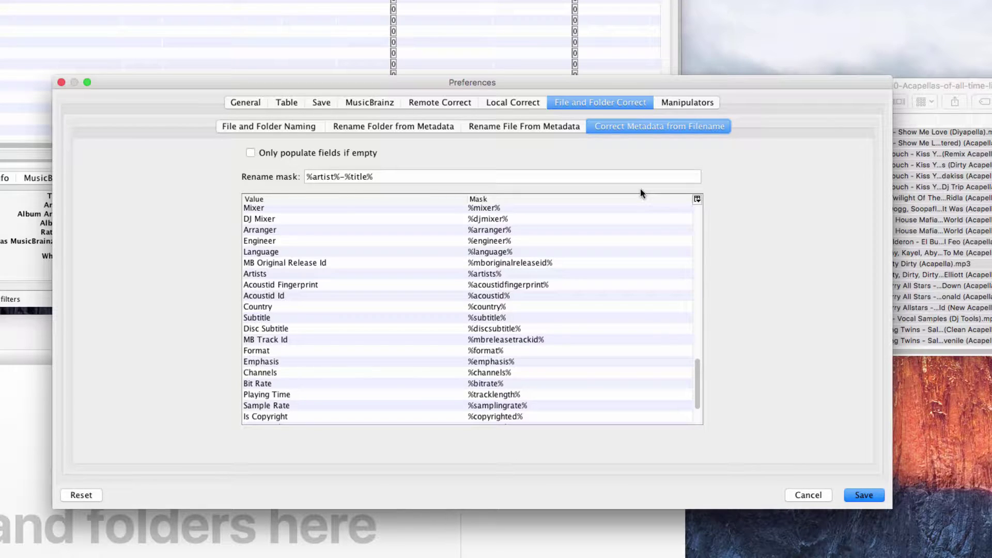
- Save the preferences and fill every track's Artist and Title with Correct Metadata from Filename
left_click(863, 495)
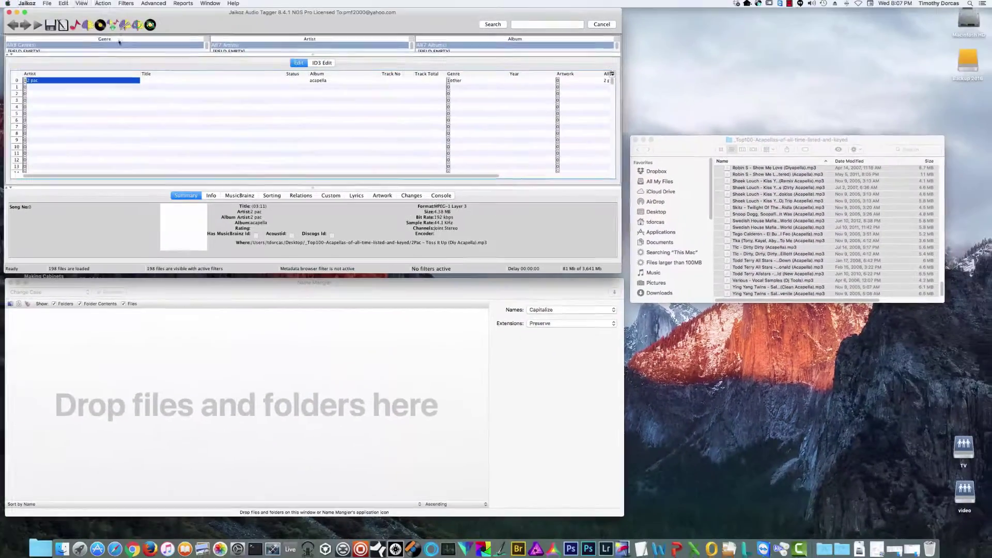
left_click(106, 4)
mouse_move(130, 41)
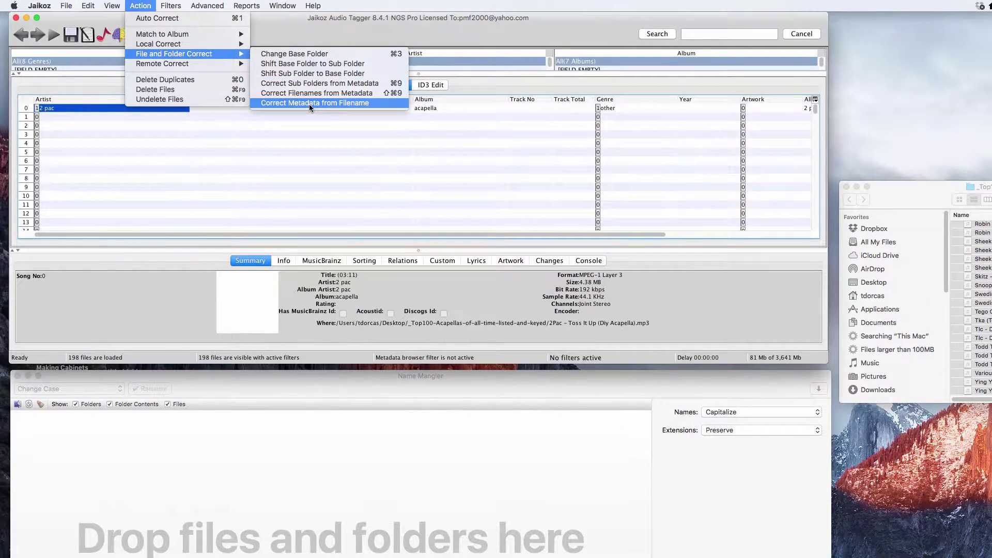
left_click(309, 102)
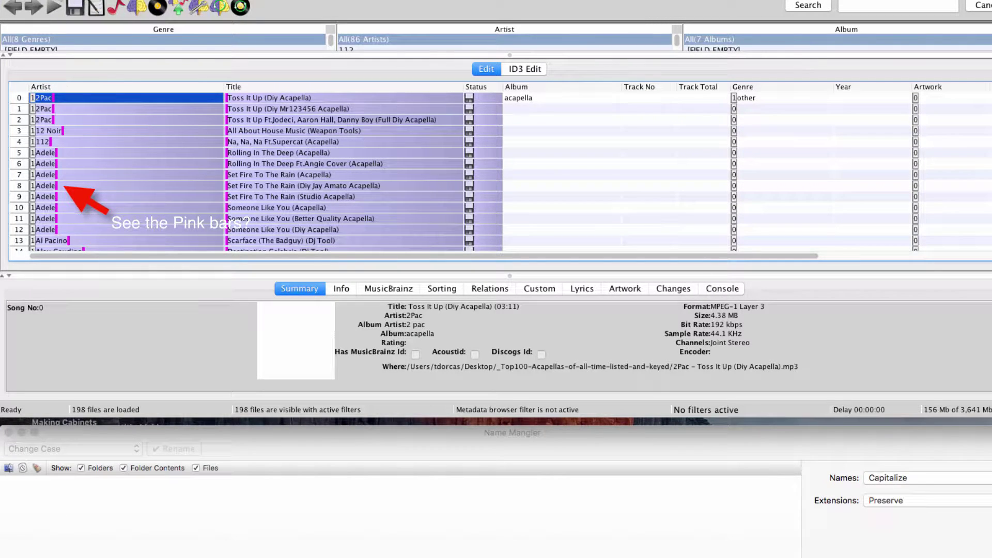
- Select all tracks and apply Edit > Remove Whitespace to their tags
left_click(98, 0)
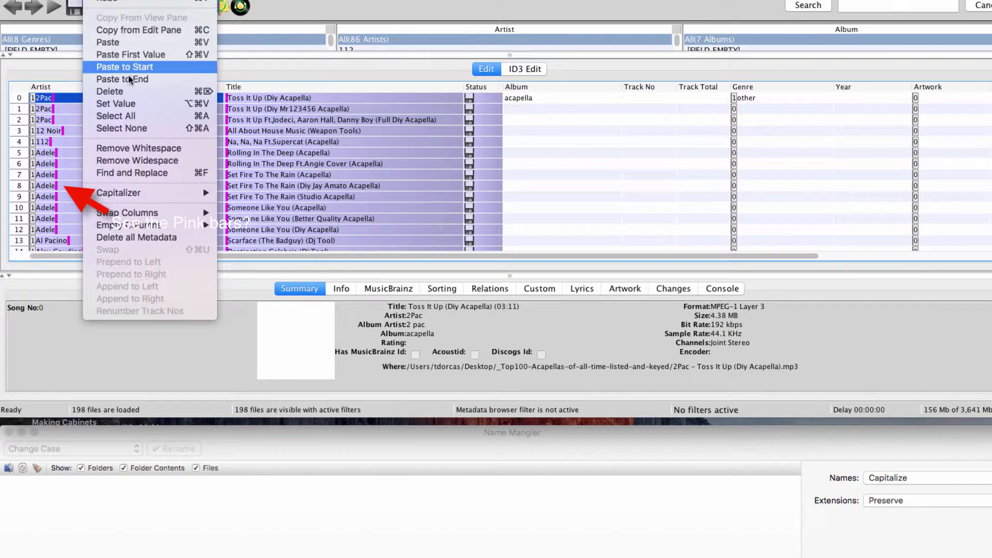
left_click(156, 148)
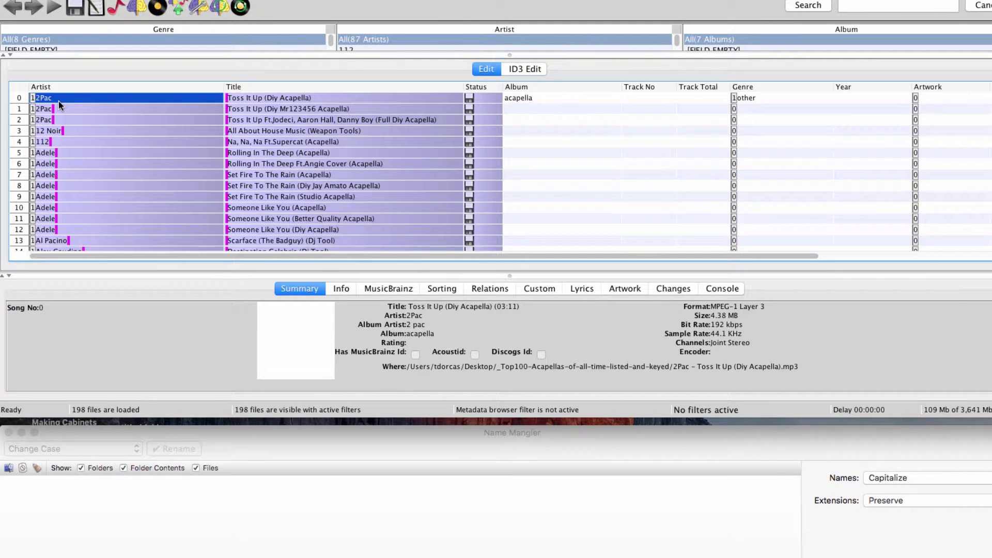
key("super+a")
left_click(124, 0)
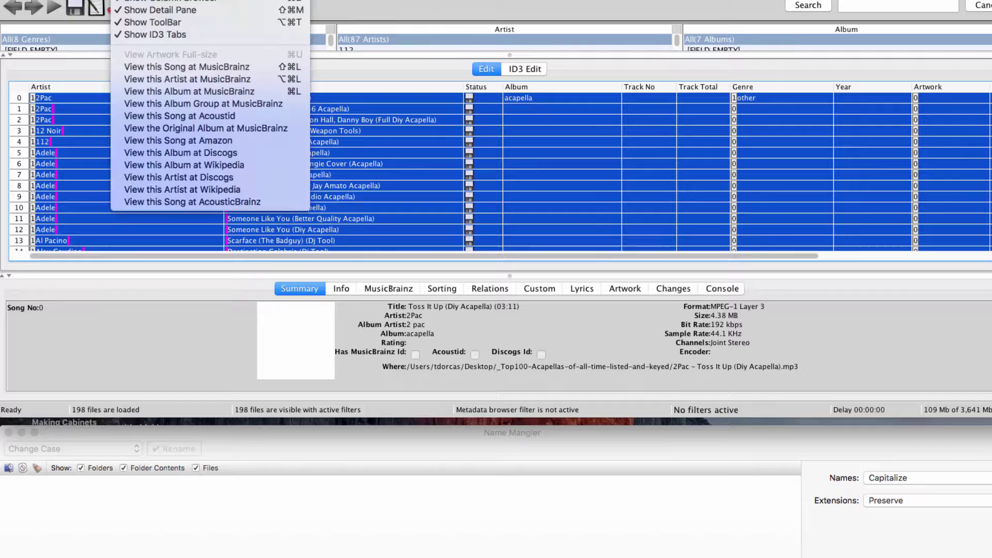
mouse_move(98, 0)
left_click(115, 147)
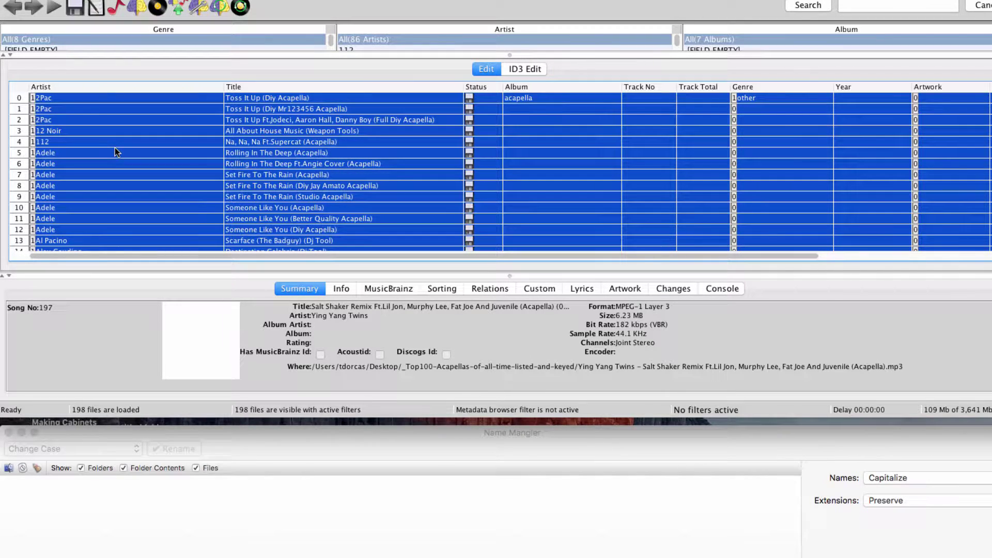
- Delete 'acapella' from the first track's Album and enter Acapella in its Genre
double_click(536, 98)
double_click(526, 99)
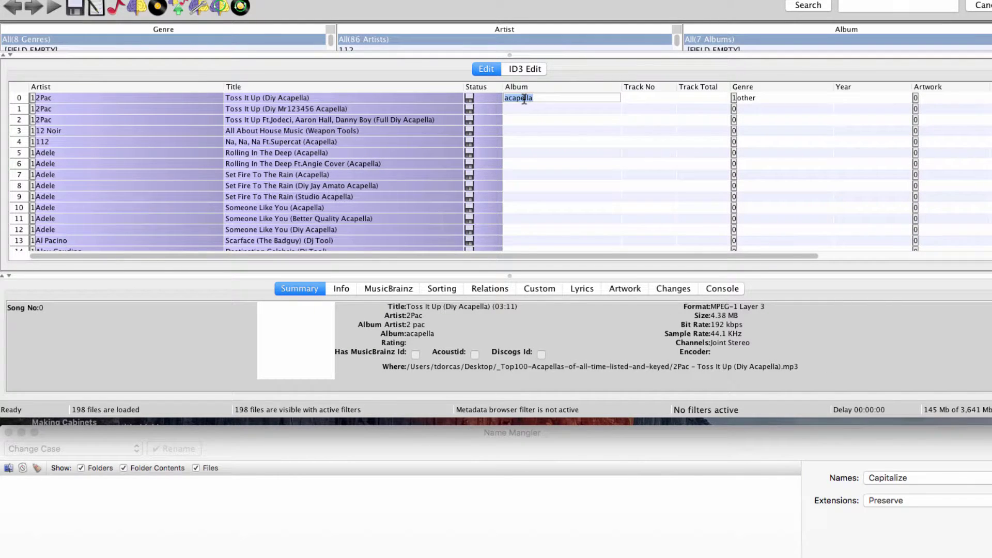
key("BackSpace")
double_click(762, 98)
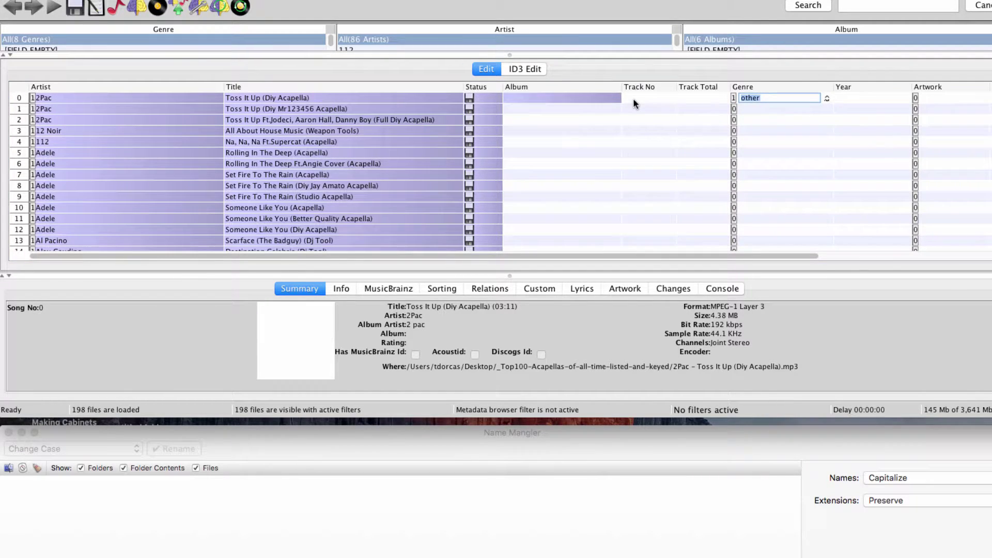
type("Acapella")
key("super+a")
left_click(790, 118)
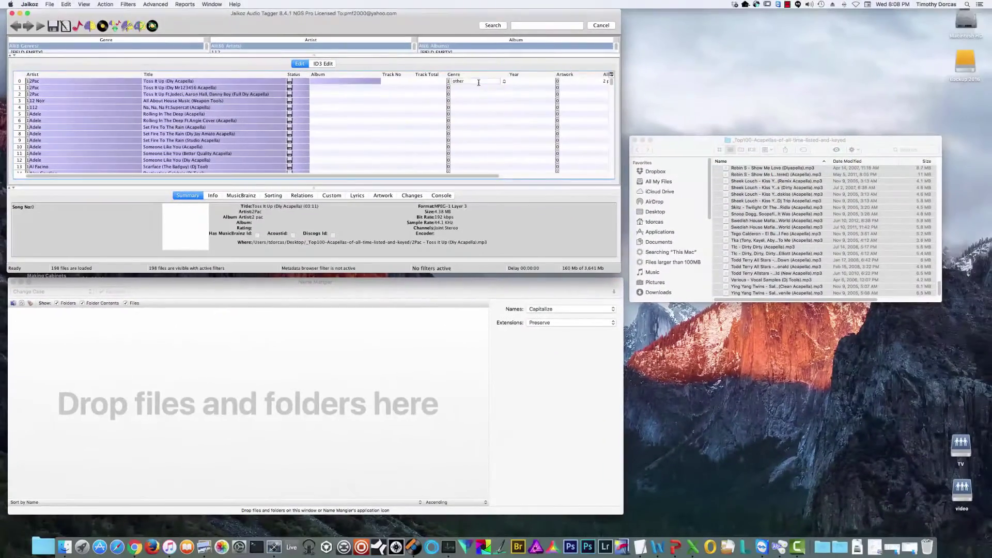
- Re-edit the first track's Genre until it commits as Acapella instead of Other
double_click(535, 87)
type("acapella")
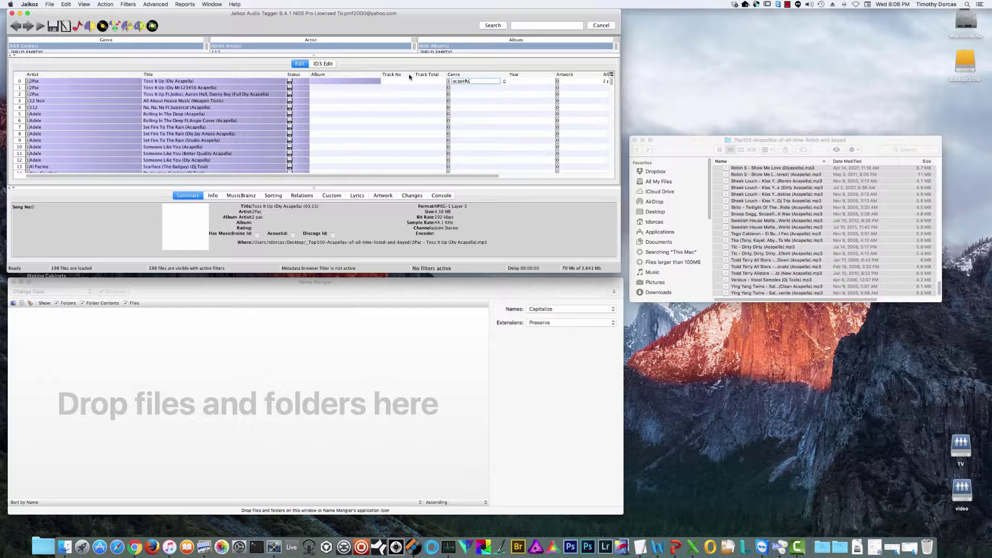
key("Home")
key("Delete")
type("A")
left_click(465, 87)
left_click(469, 82)
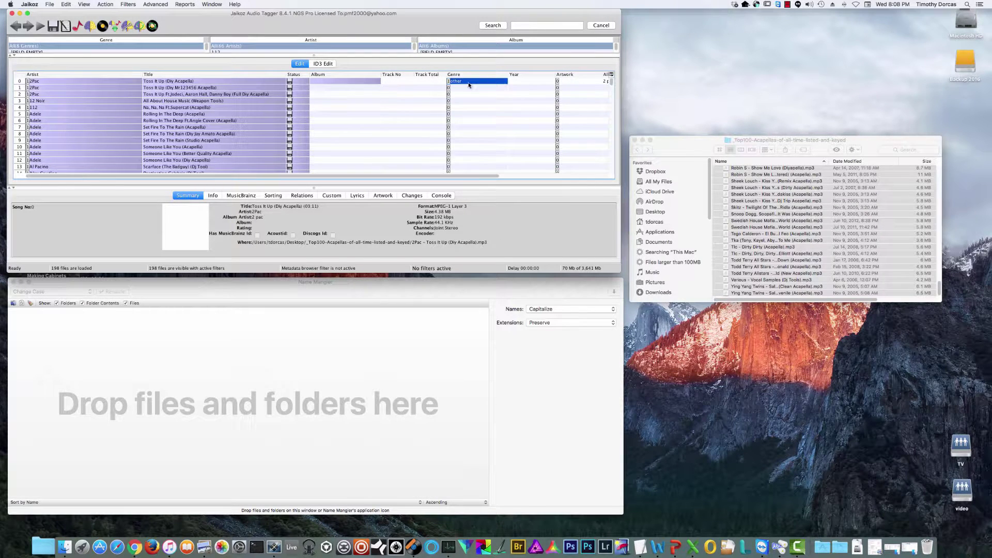
double_click(469, 81)
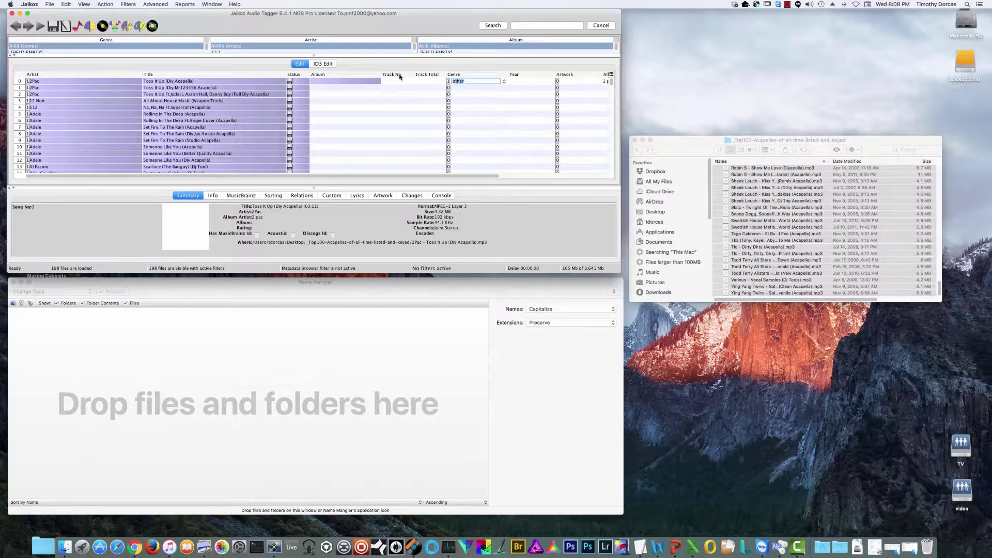
type("Al")
type("apella")
key("Return")
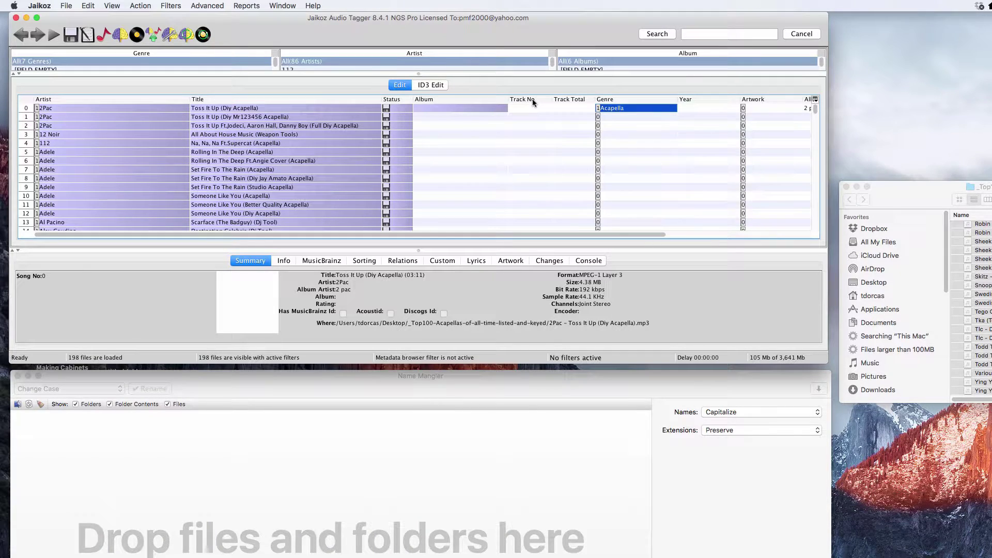
- Fill the Genre column with Acapella down through all 198 tracks
scroll(633, 162, "down", 20)
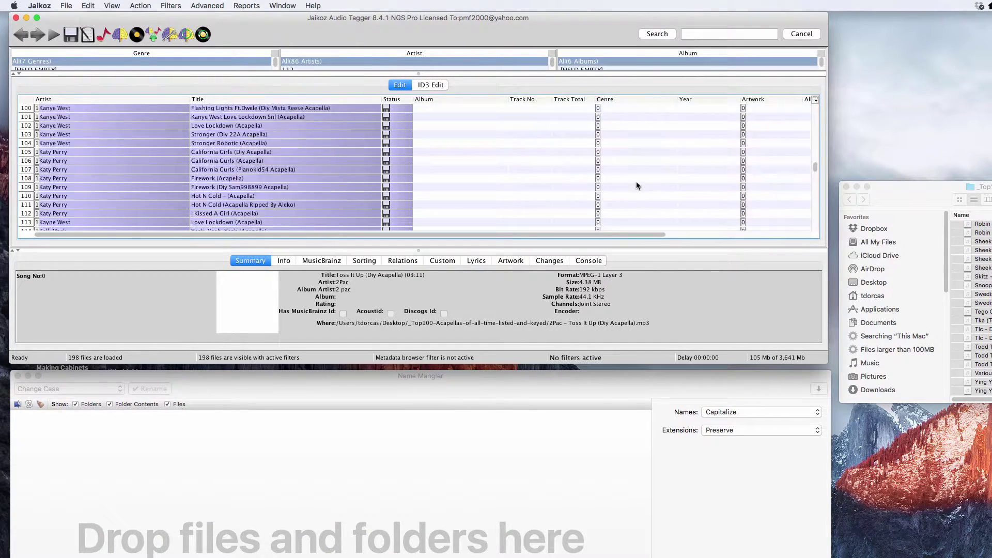
scroll(624, 191, "down", 10)
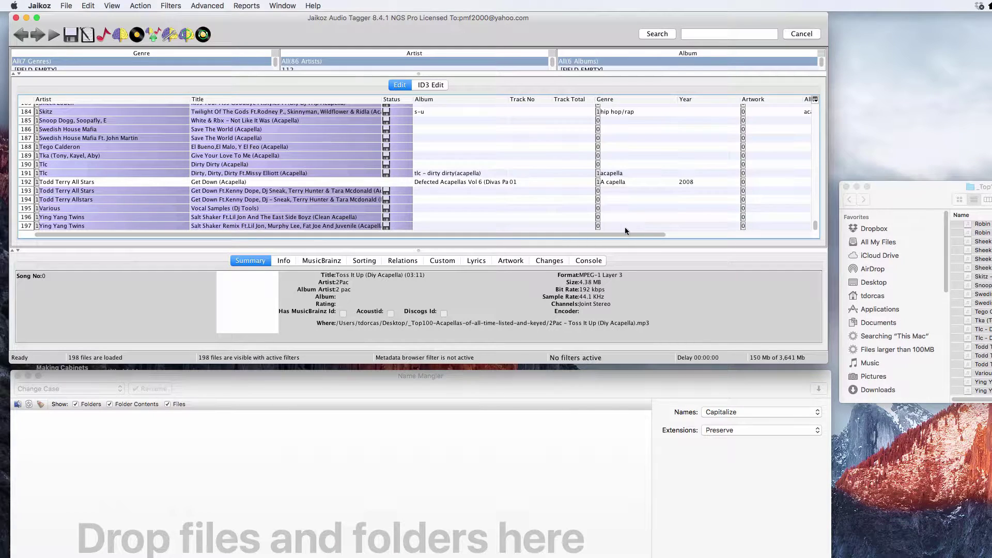
left_click(624, 226, "shift")
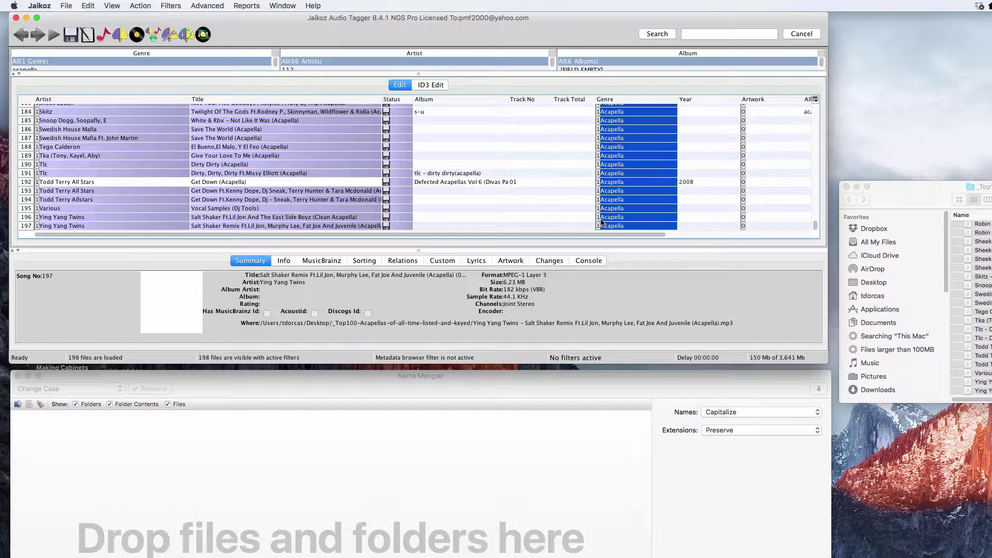
scroll(296, 159, "up", 20)
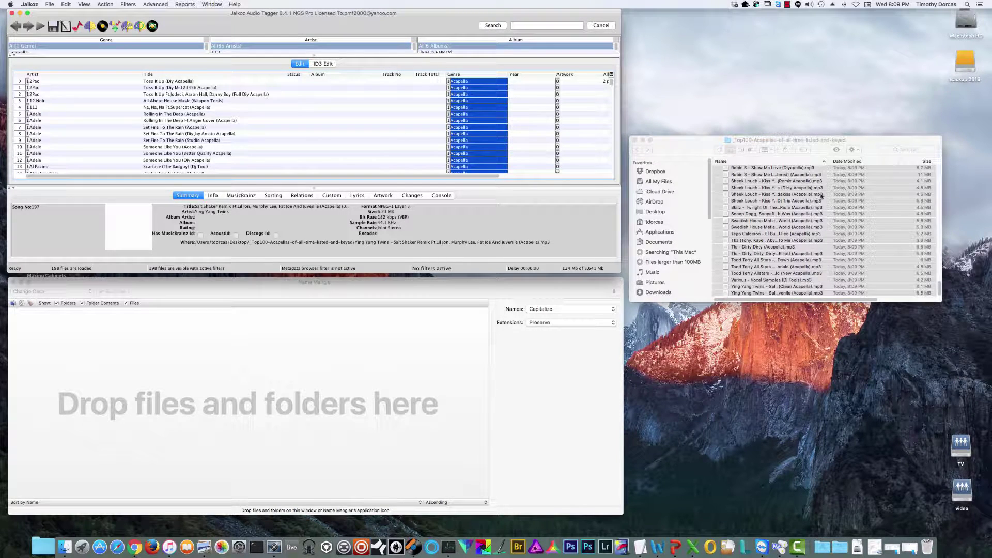
- Select every MP3 in the Finder acapella folder and check their 8:09 PM modification times
left_click(782, 234)
key("super+a")
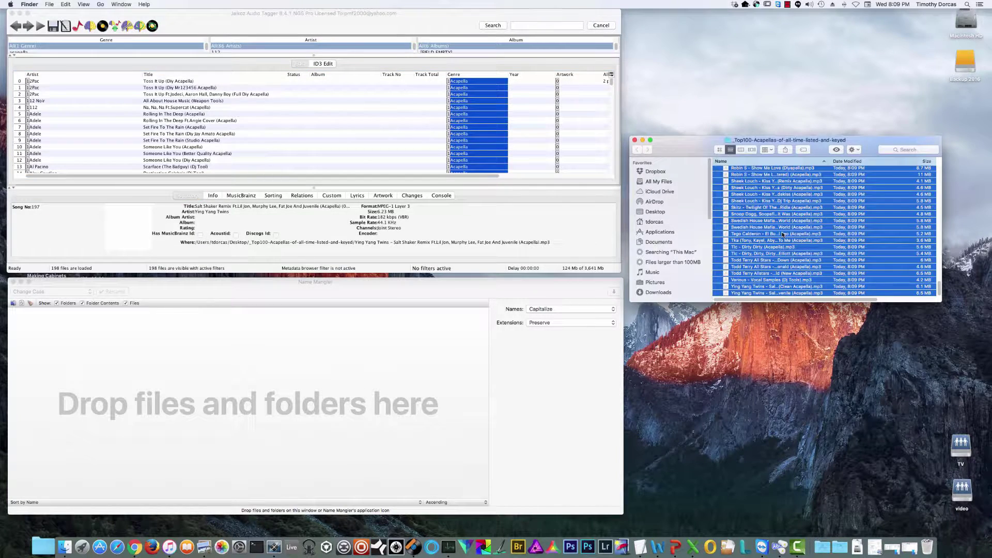
scroll(783, 234, "up", 15)
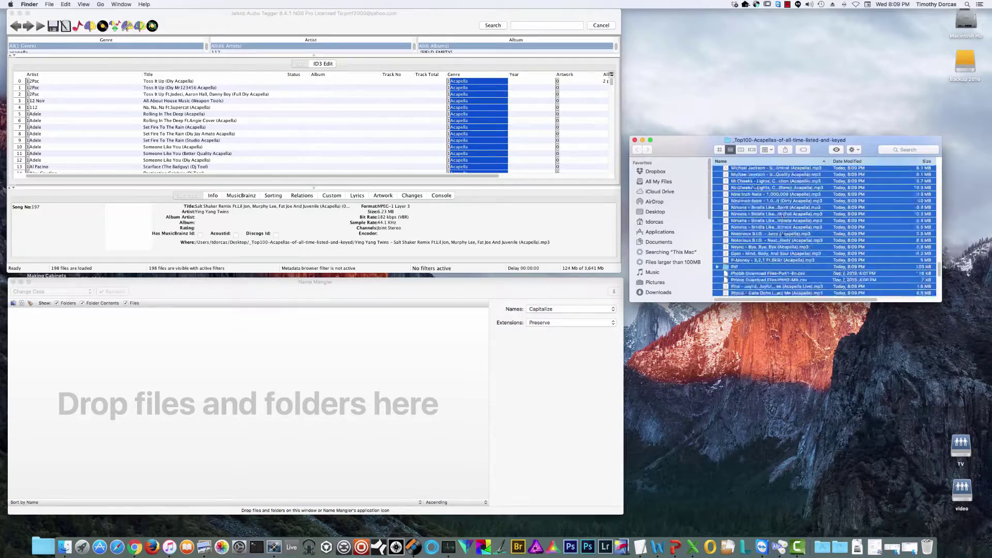
scroll(783, 234, "up", 10)
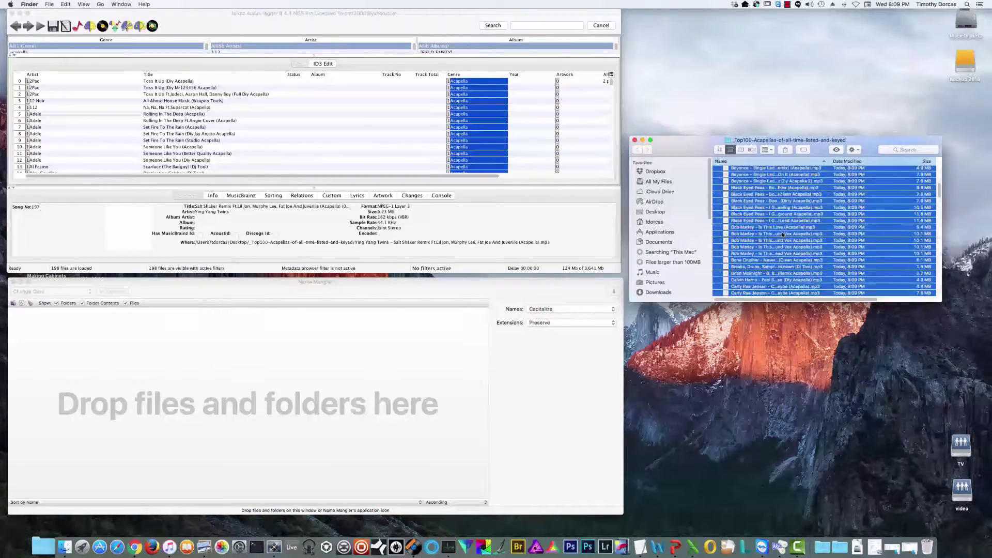
scroll(782, 234, "up", 8)
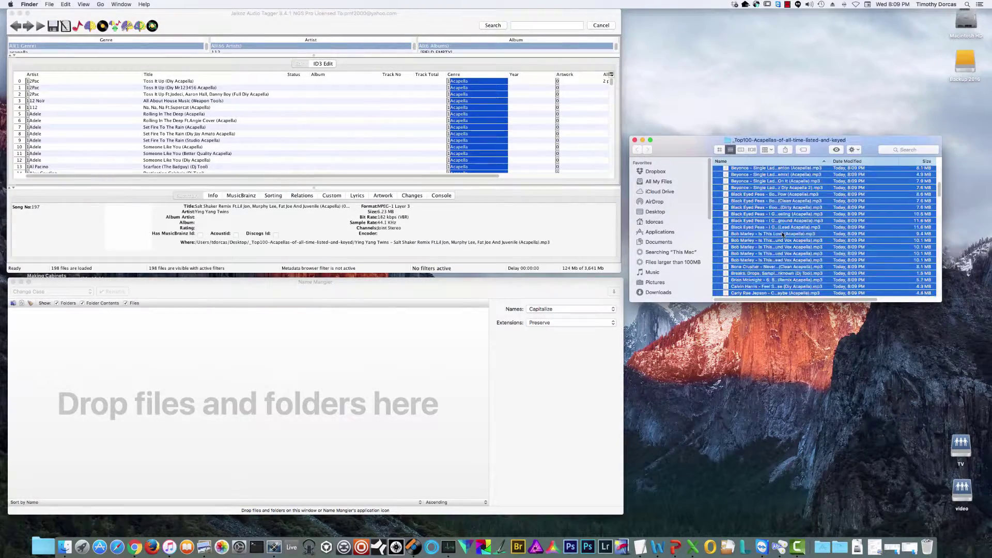
scroll(782, 234, "up", 1)
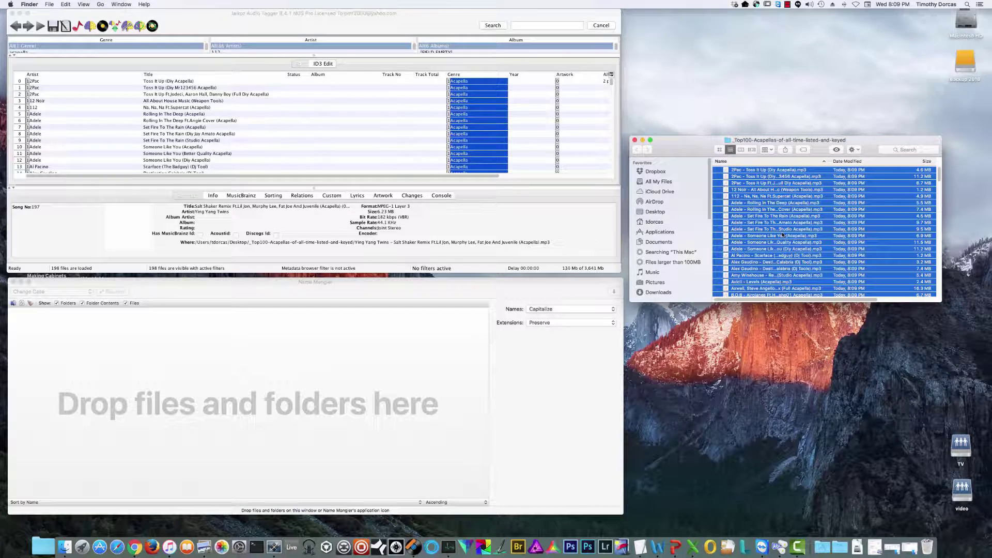